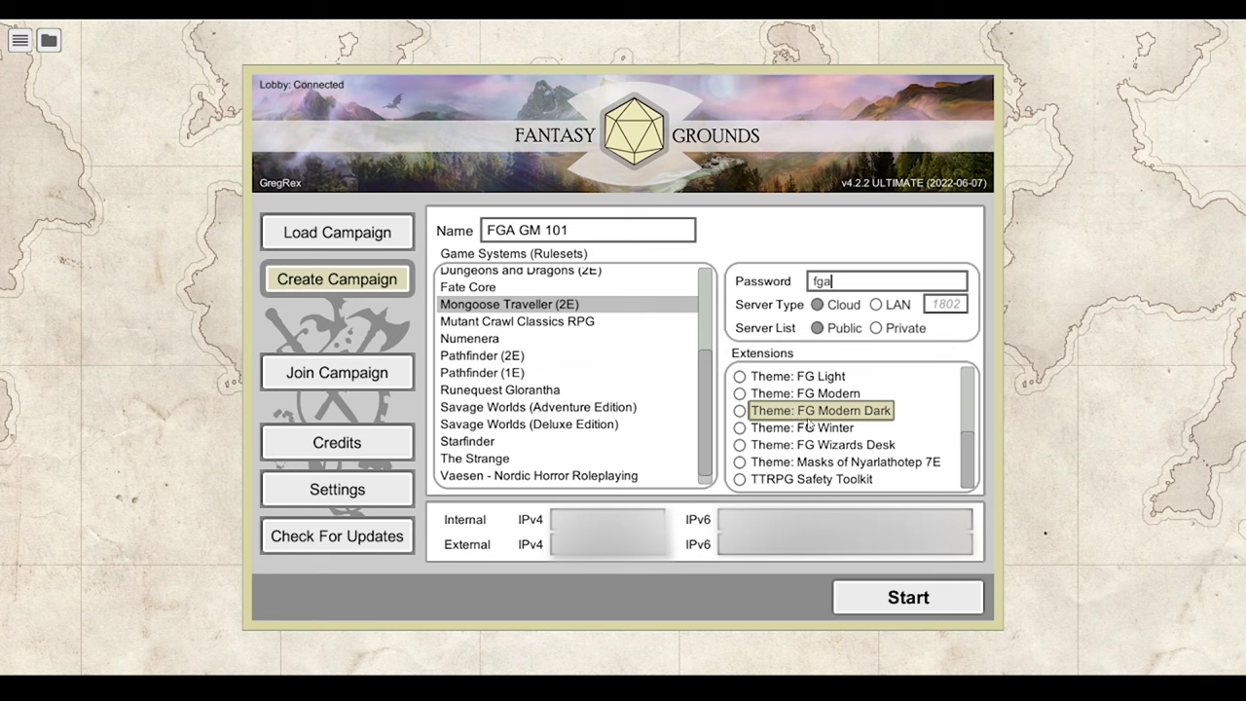
Leave every extension unchecked and start the FGA GM 101 campaign.
scroll(912, 445, up, 6)
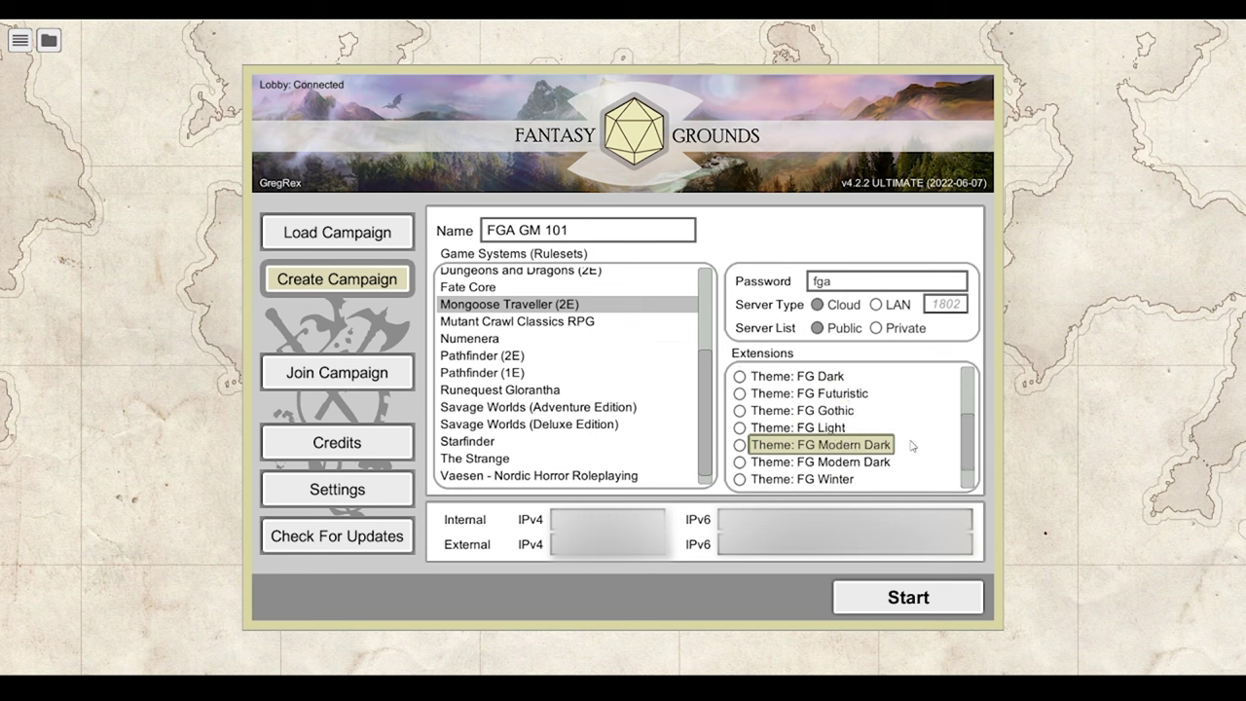
scroll(876, 429, up, 3)
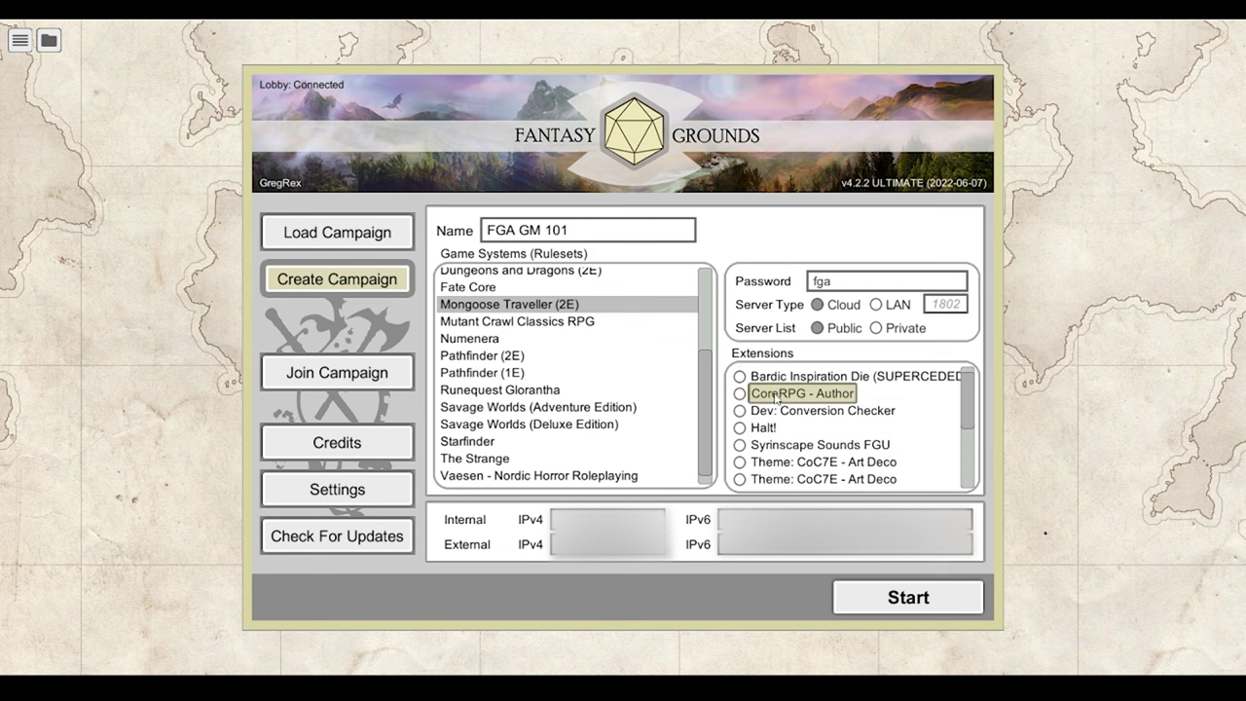
scroll(805, 405, down, 8)
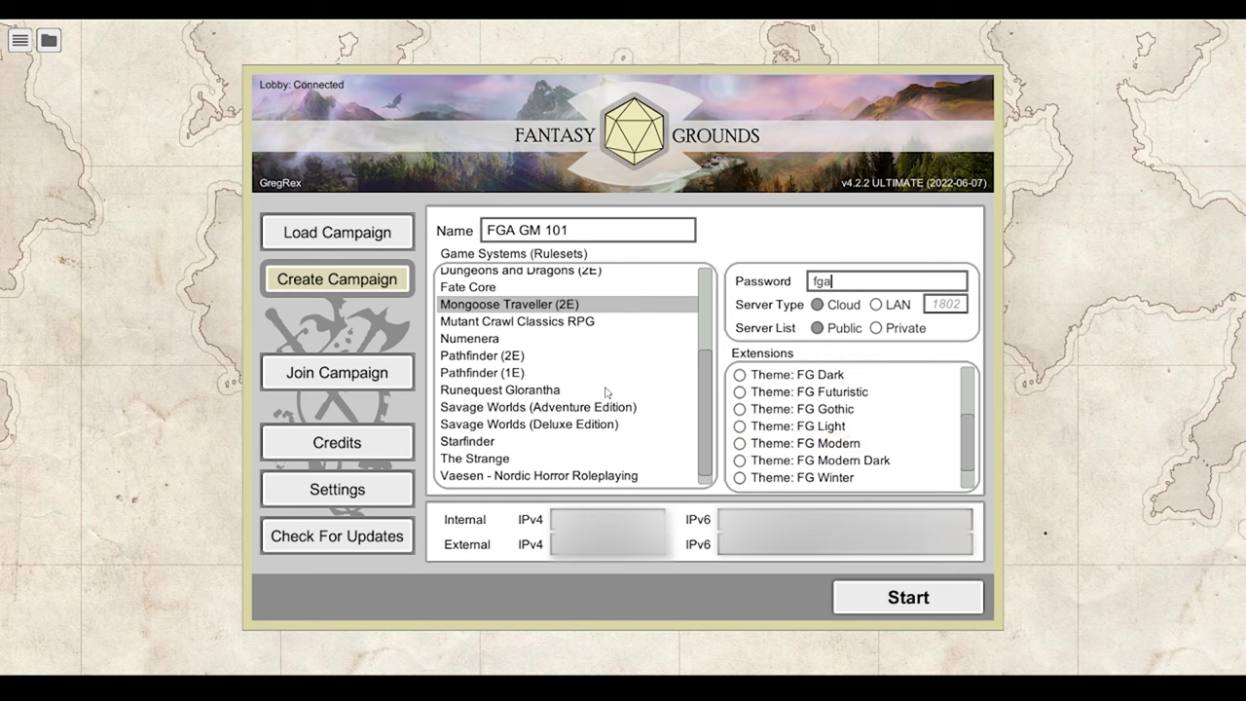
scroll(837, 428, down, 3)
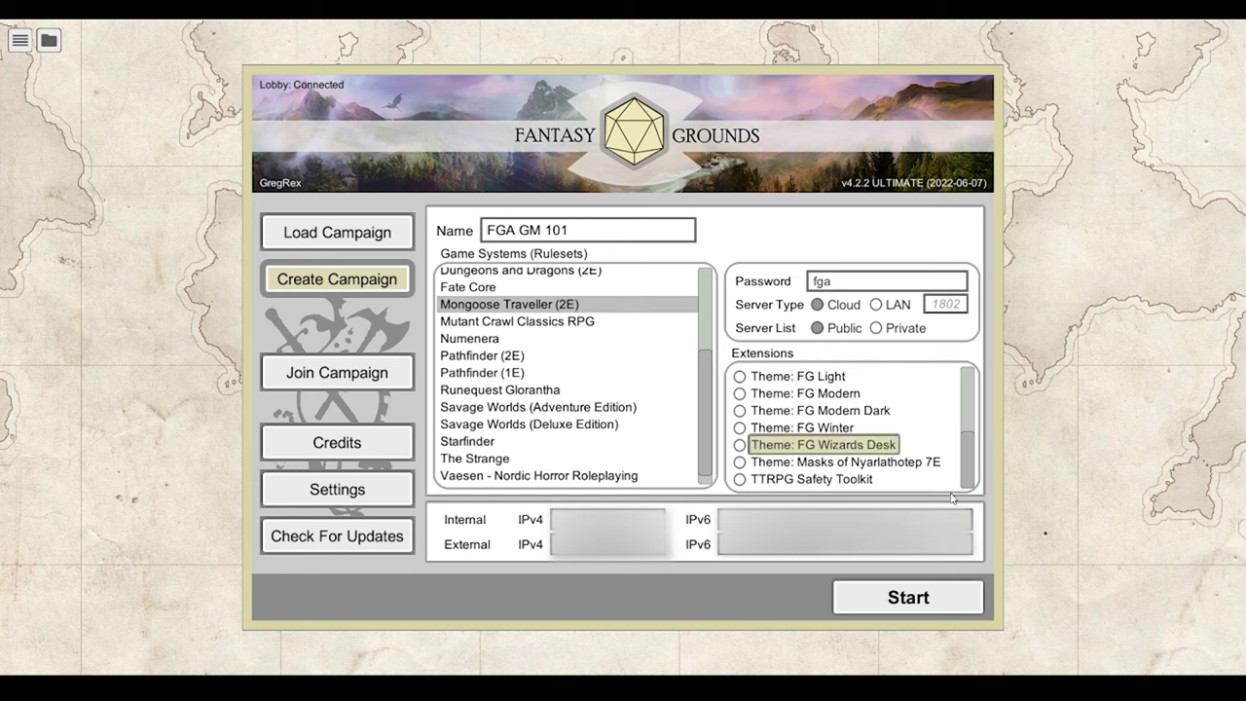
click(933, 596)
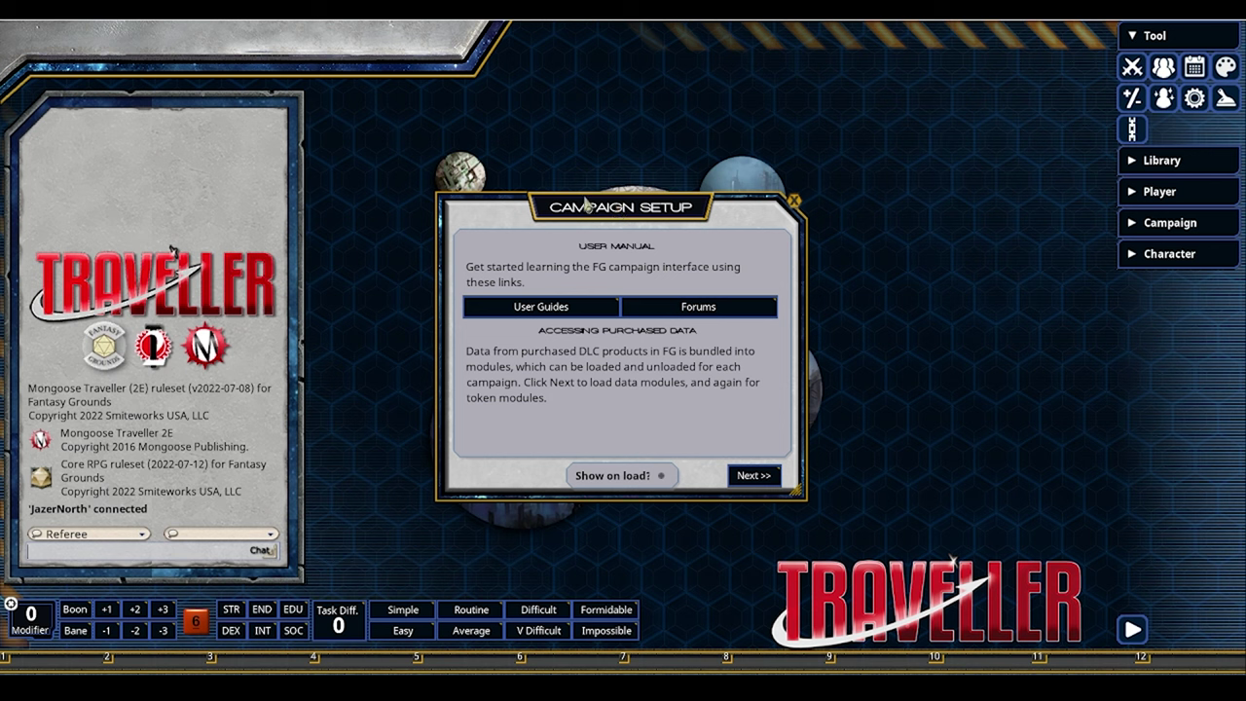
Decline opening the forums link and advance Campaign Setup to the Data Modules page.
drag(605, 209, 592, 195)
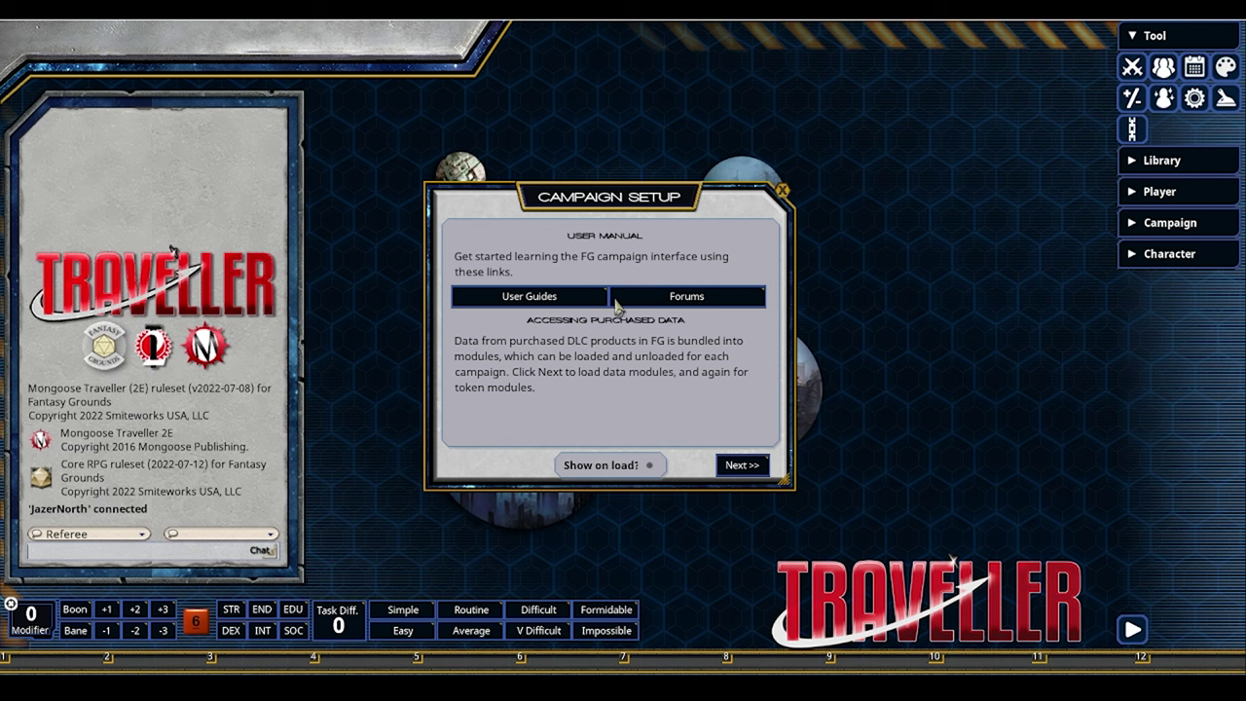
click(660, 304)
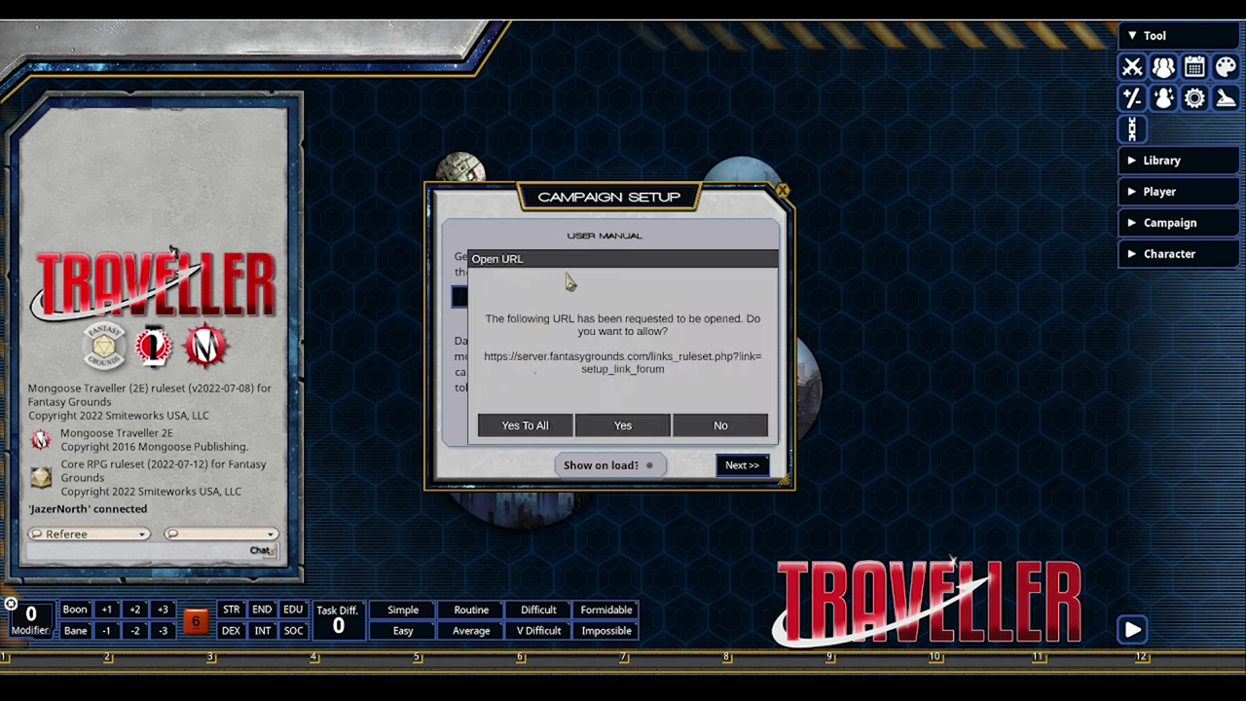
drag(566, 272, 561, 260)
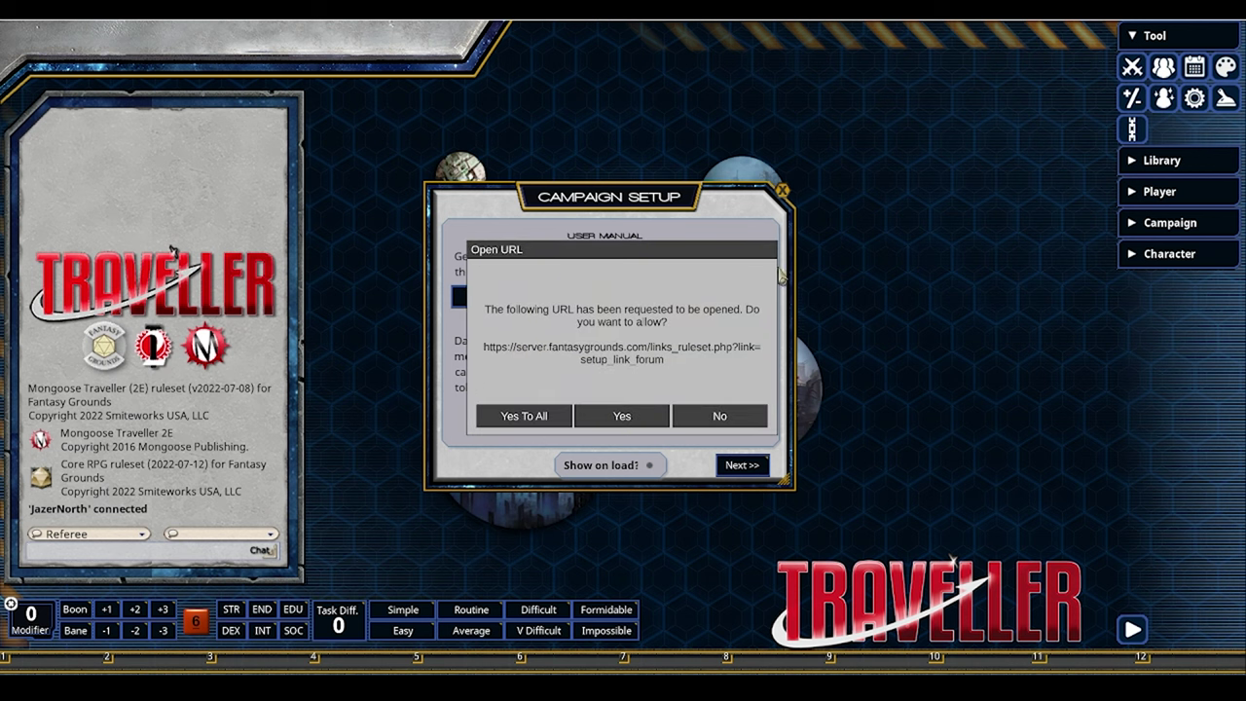
click(720, 421)
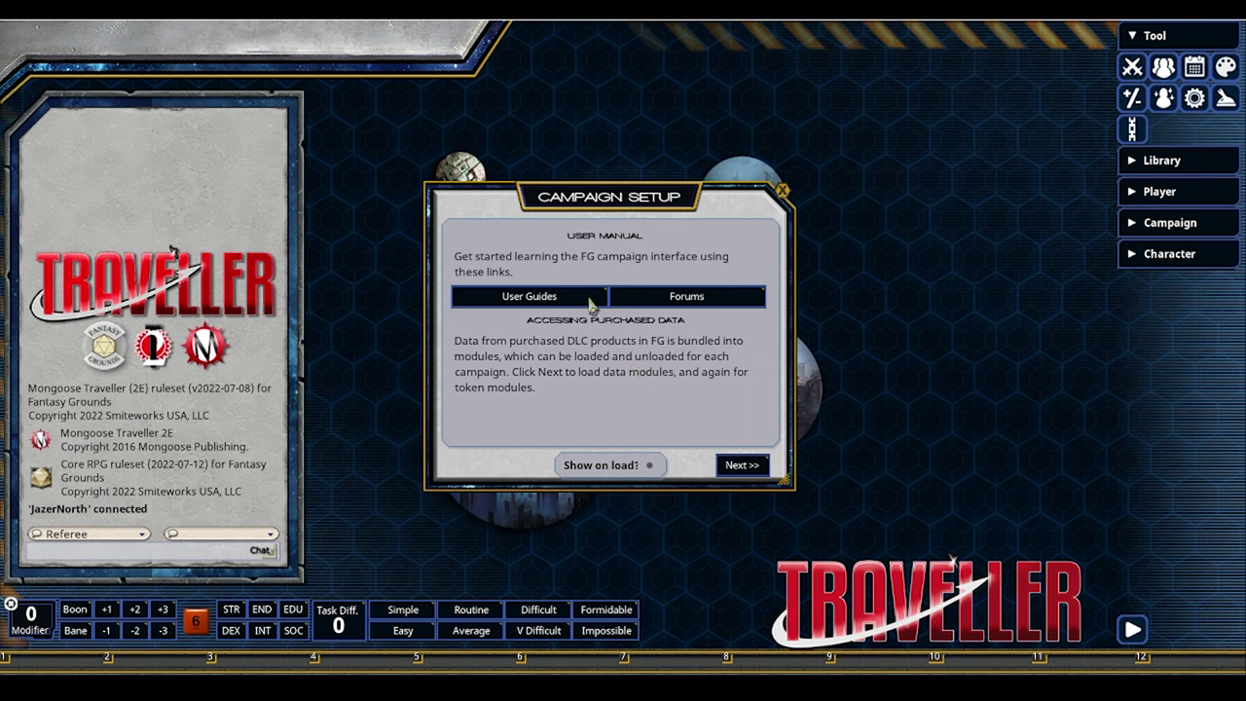
click(742, 466)
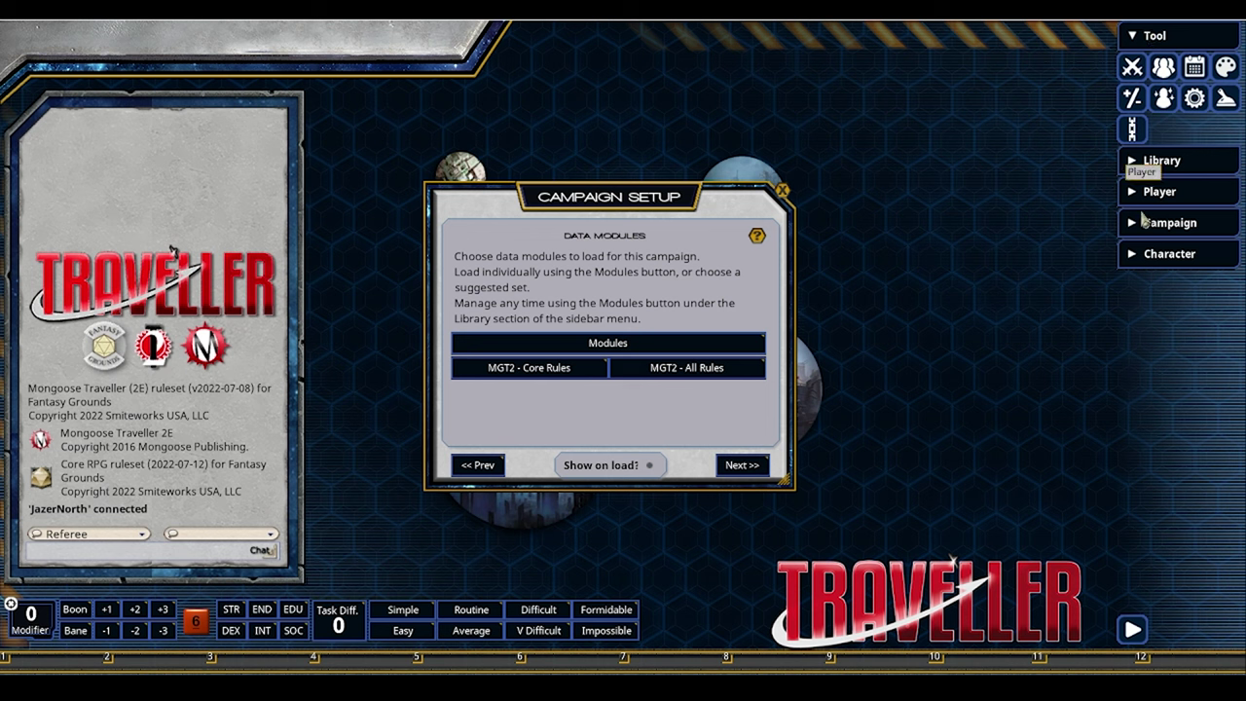
Expand the Library section and briefly open the empty module manager, then close it.
click(1149, 161)
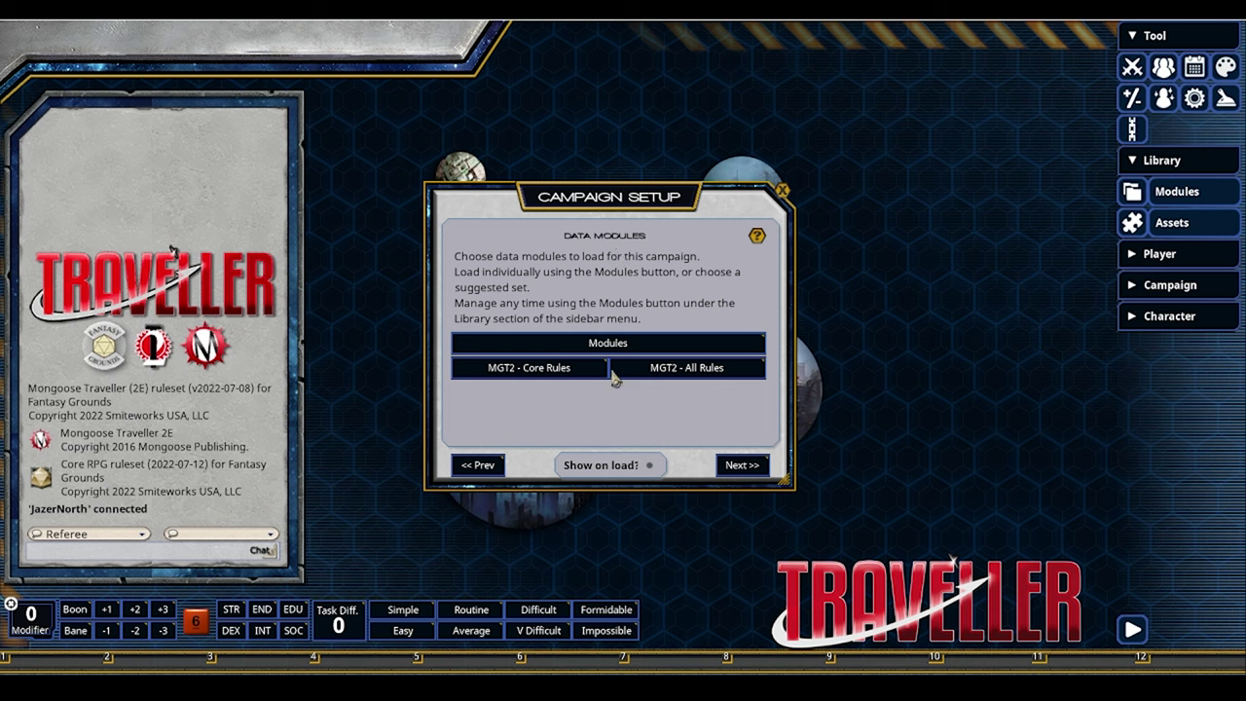
click(1177, 195)
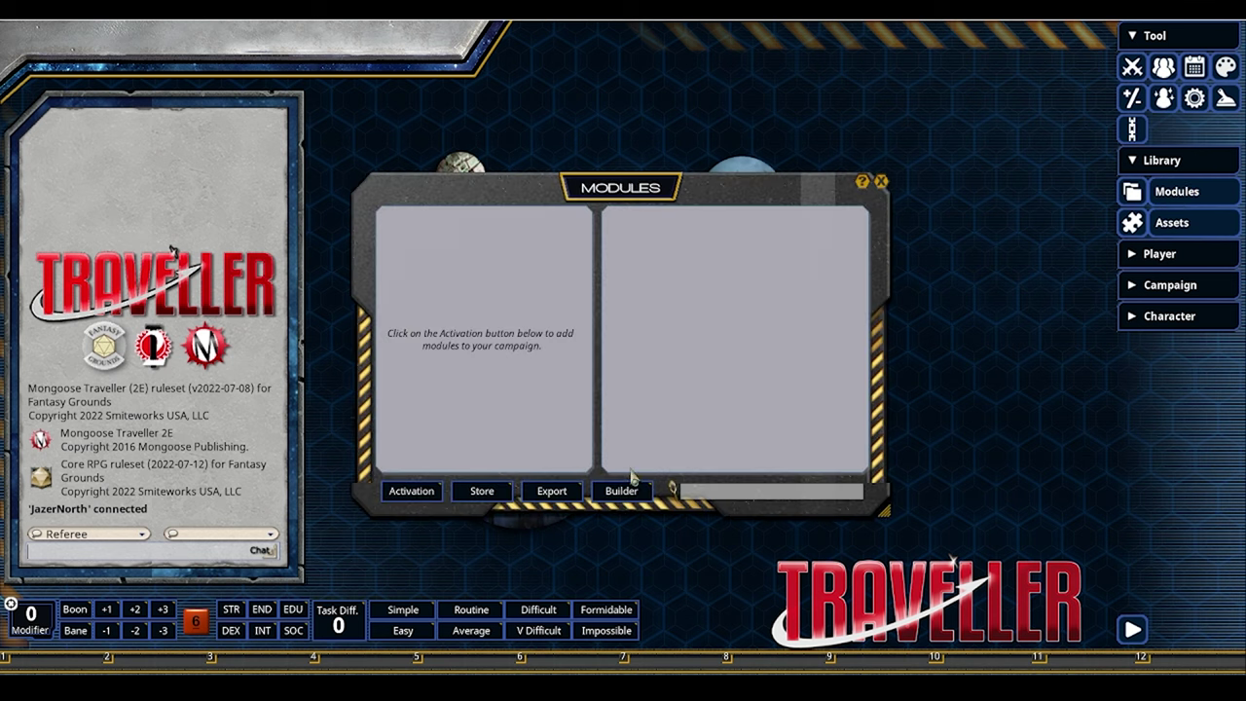
drag(619, 207, 631, 226)
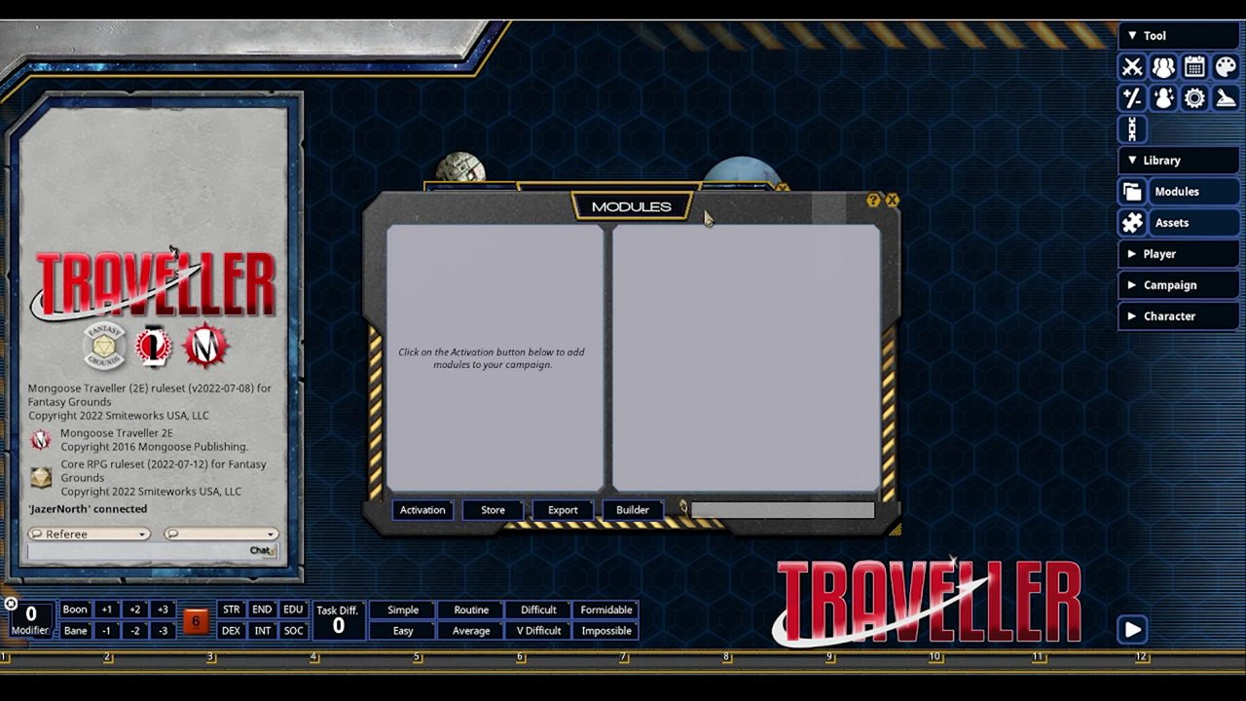
click(892, 199)
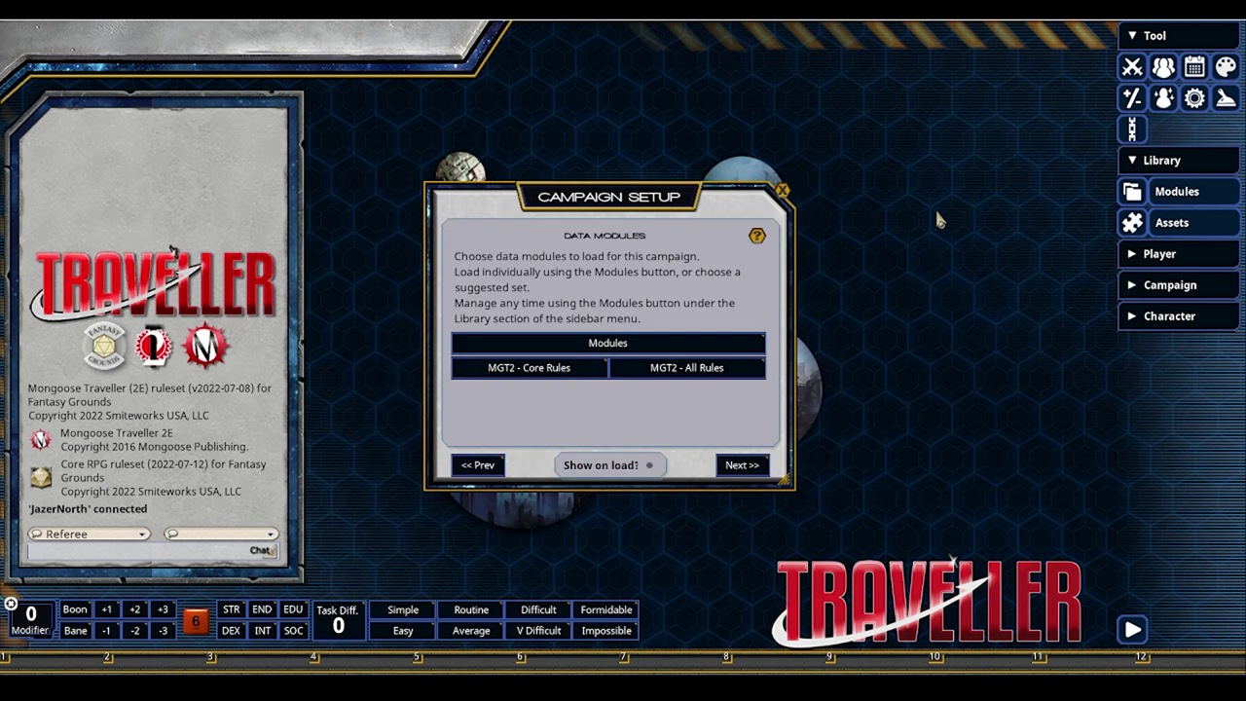
Browse the campaign's Story and Items lists, then reopen the module manager.
click(1140, 292)
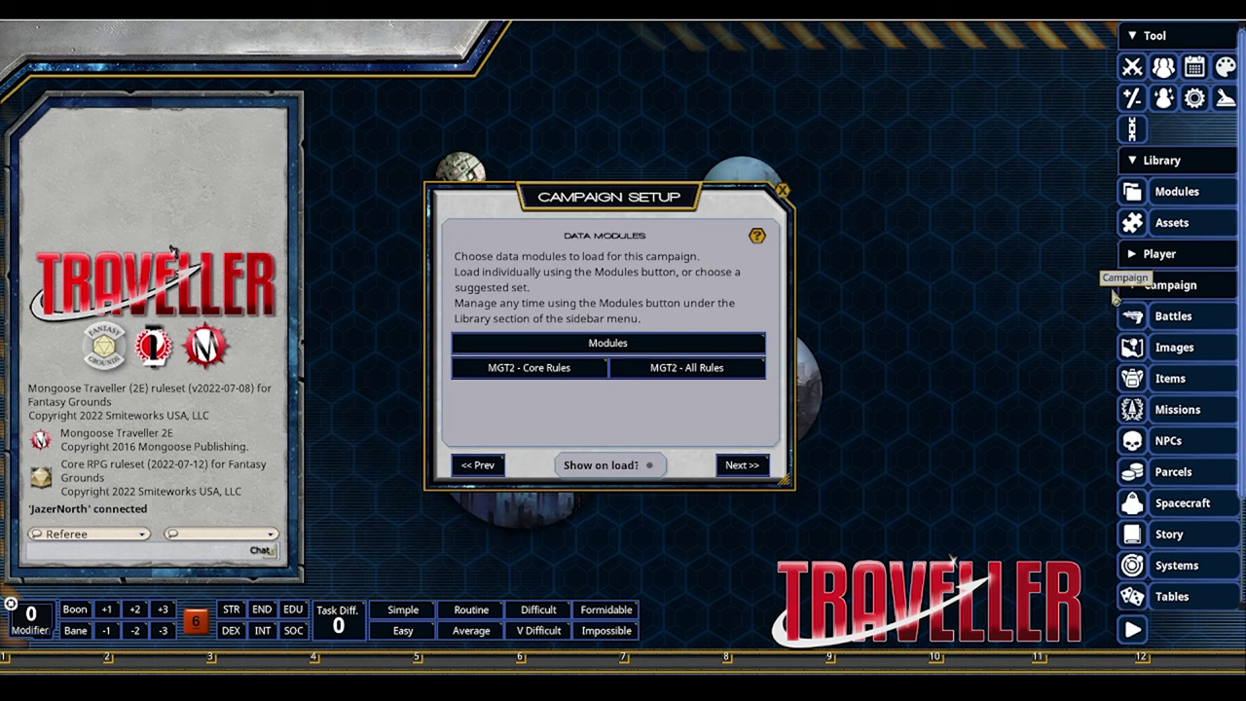
click(1190, 537)
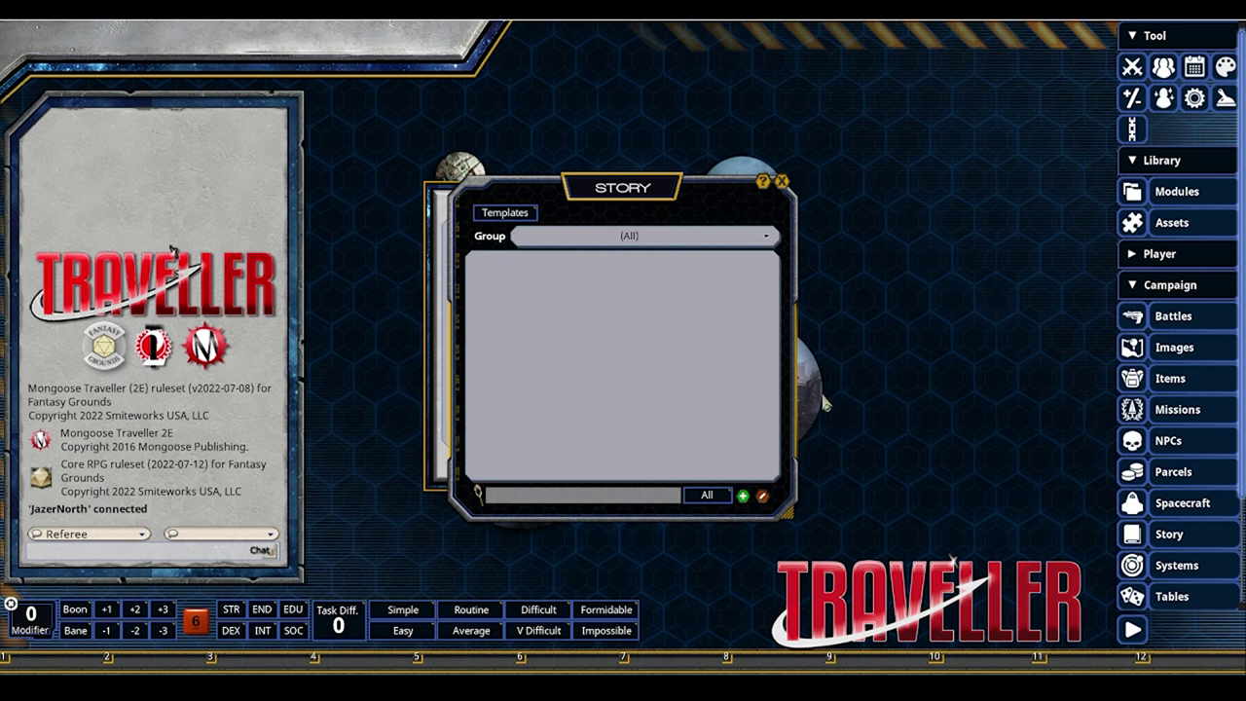
click(782, 183)
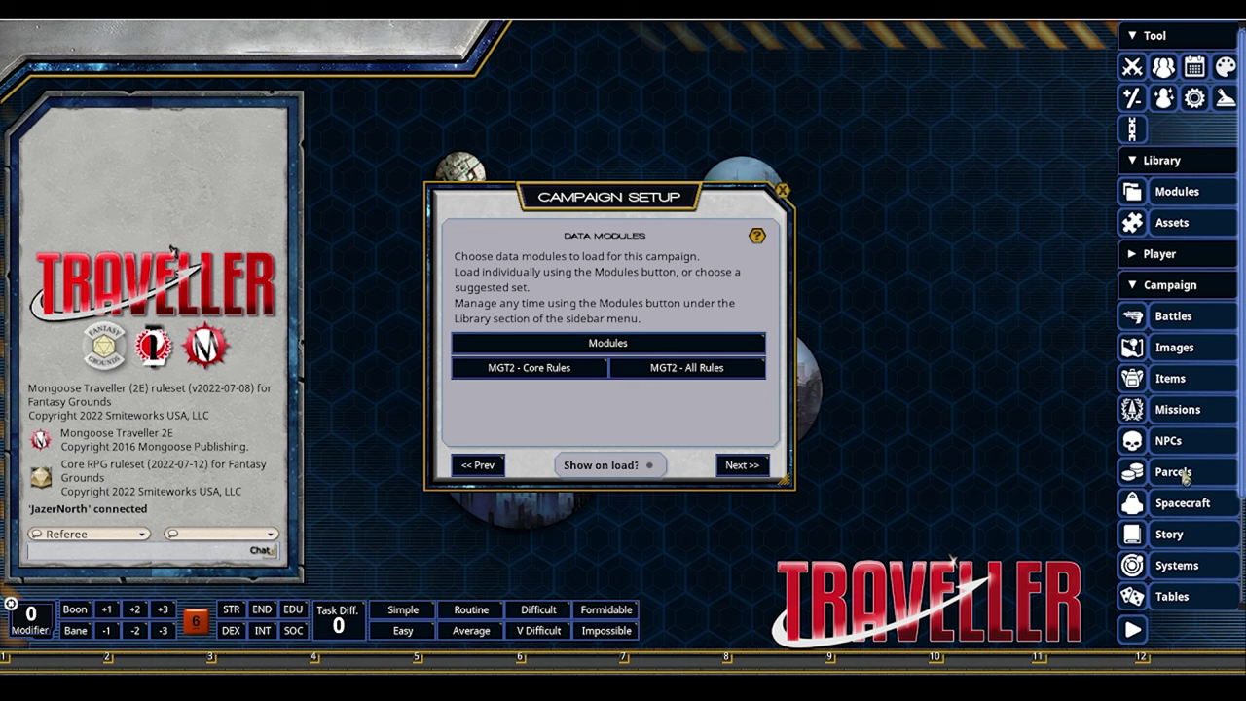
click(1174, 389)
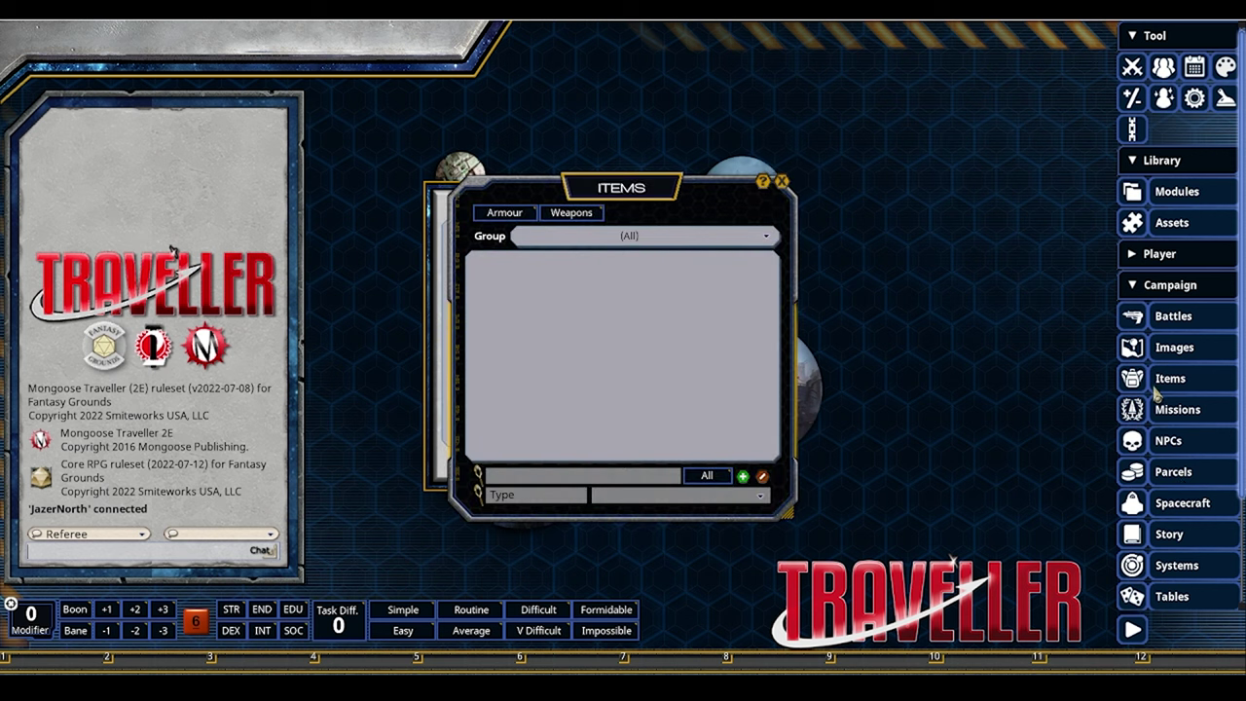
click(689, 238)
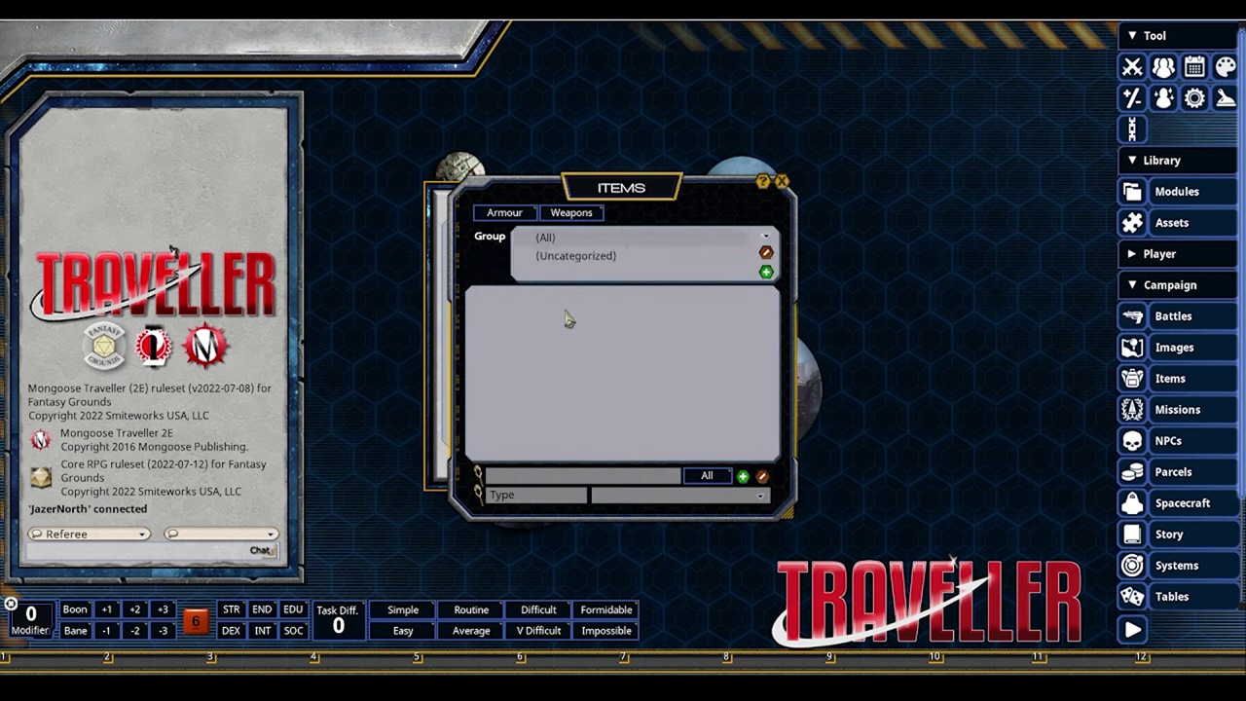
click(782, 182)
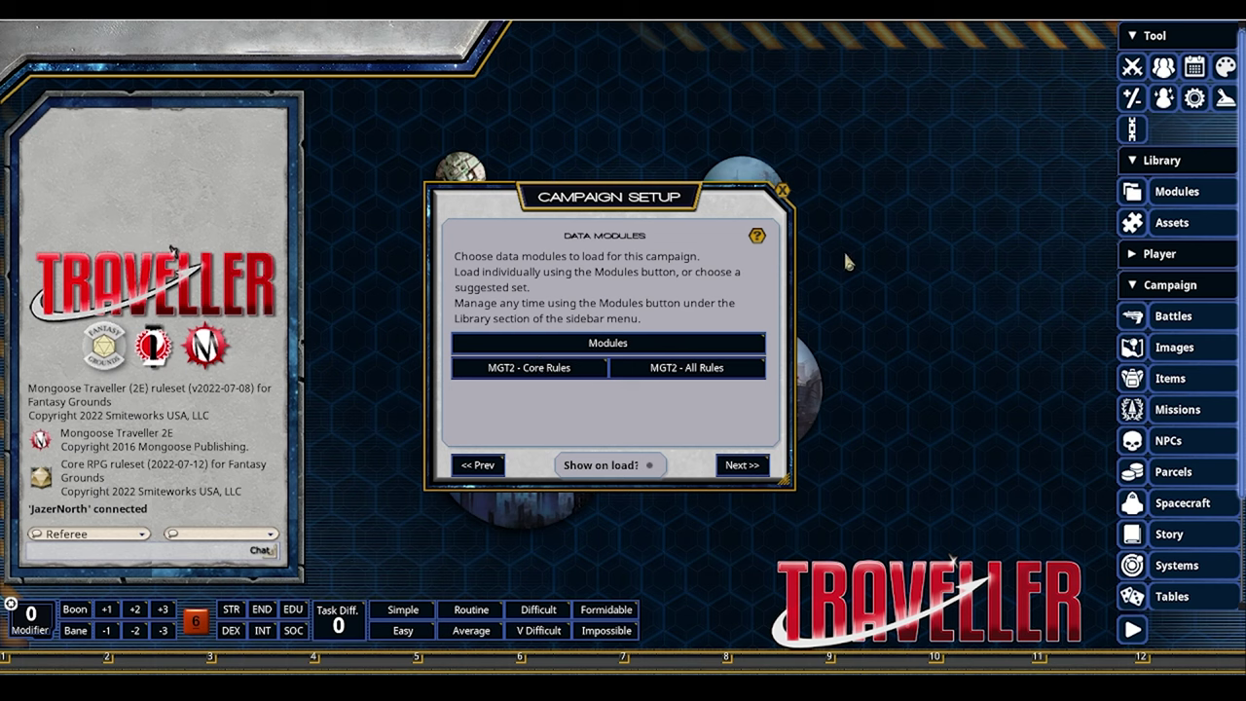
click(1188, 199)
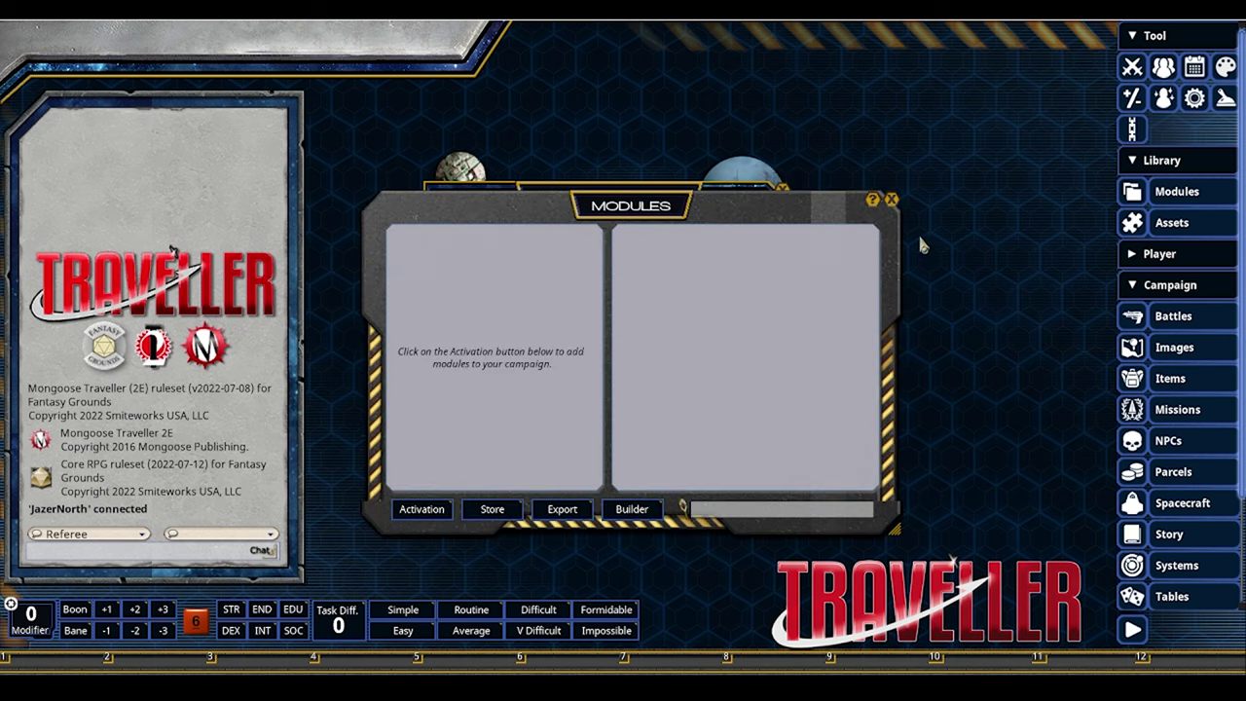
Load the MGT2 - Core Rules module set and dismiss the Module Set Load confirmation.
click(892, 200)
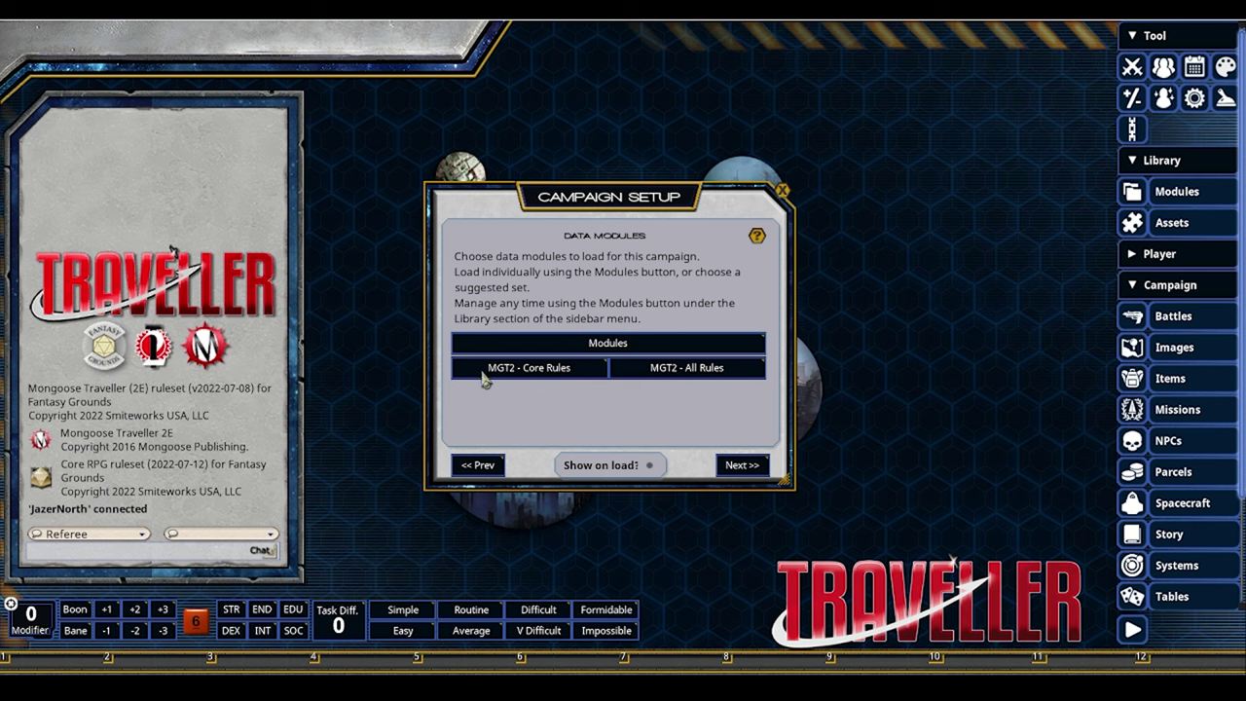
click(531, 380)
click(534, 380)
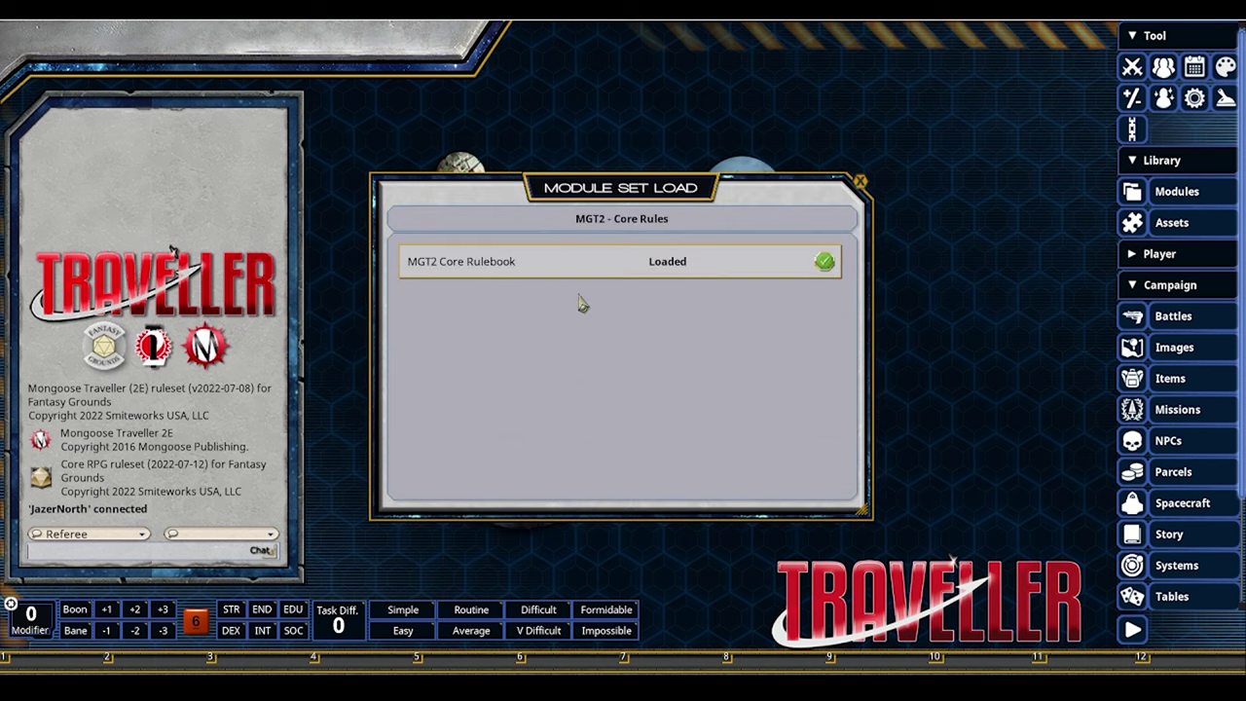
click(860, 183)
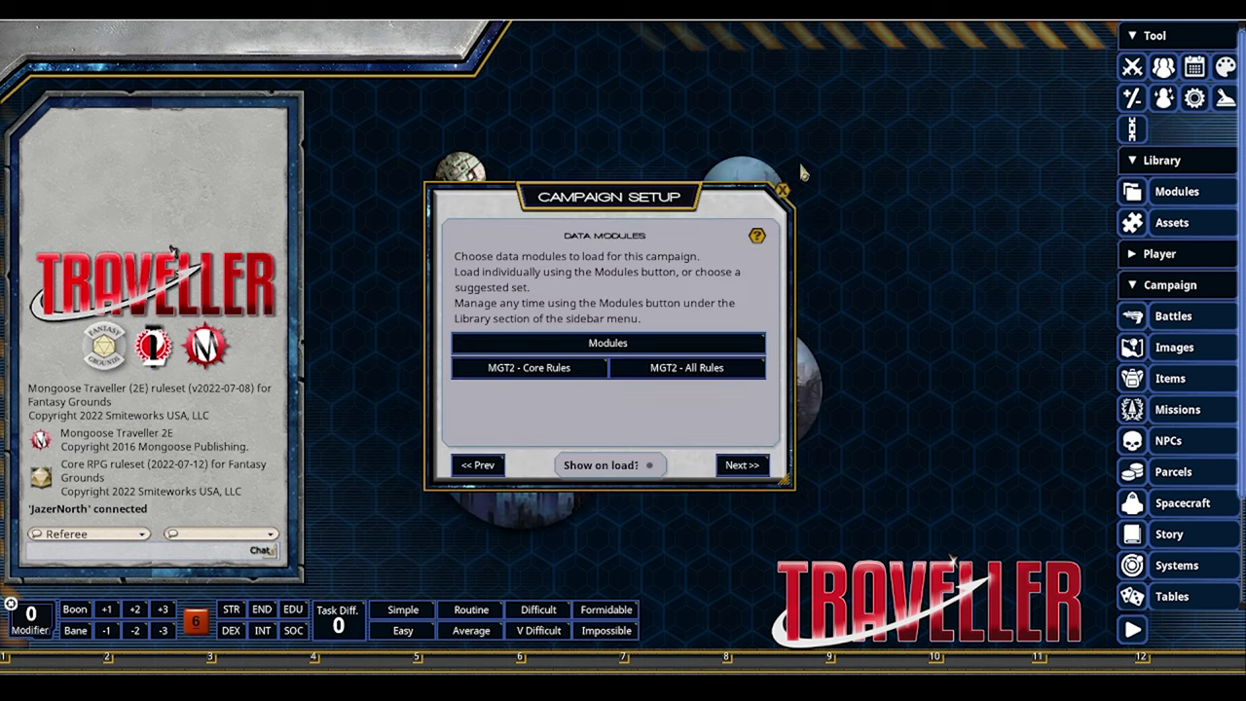
Open the Core Rules reference manual, enlarge it over most of the screen, and show Cover Images.
click(1169, 190)
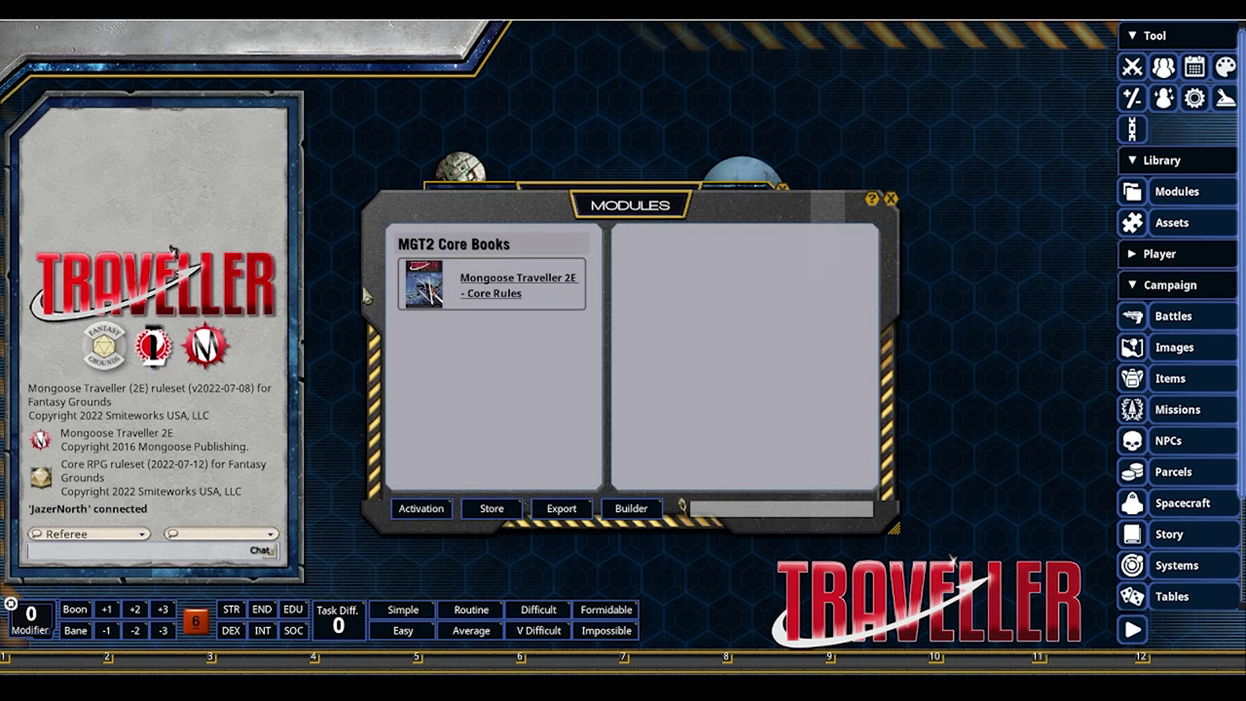
click(494, 289)
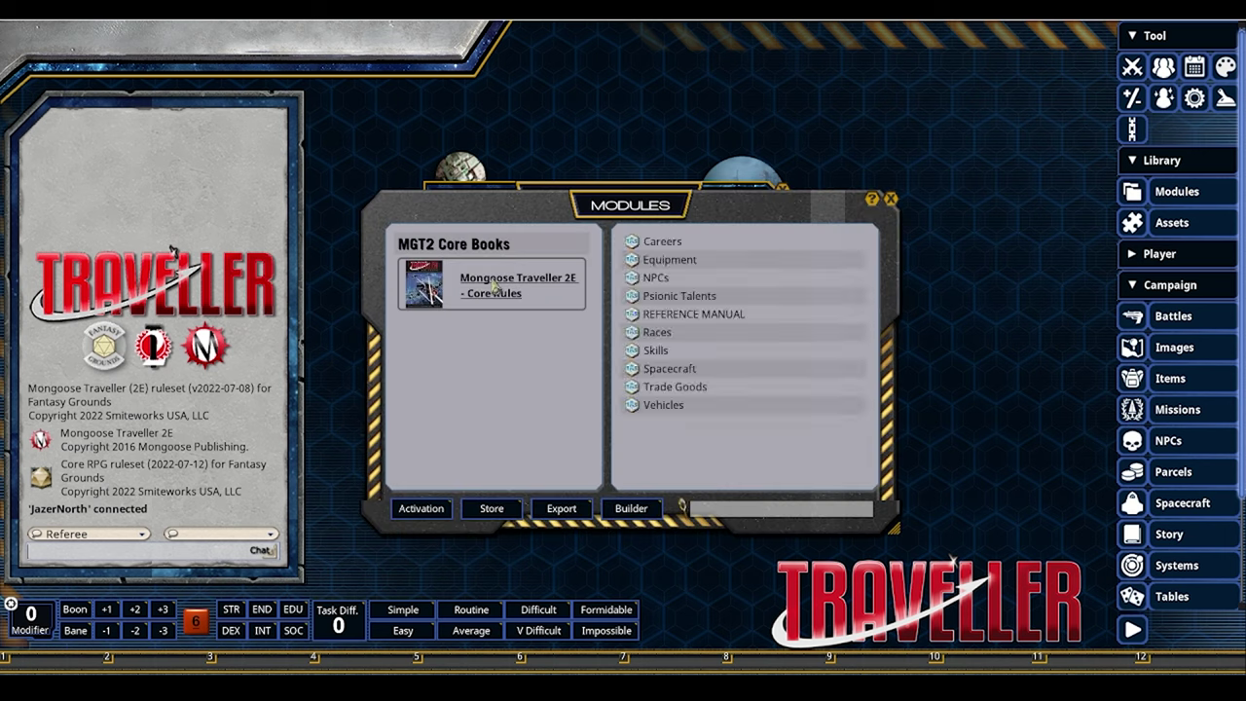
click(634, 317)
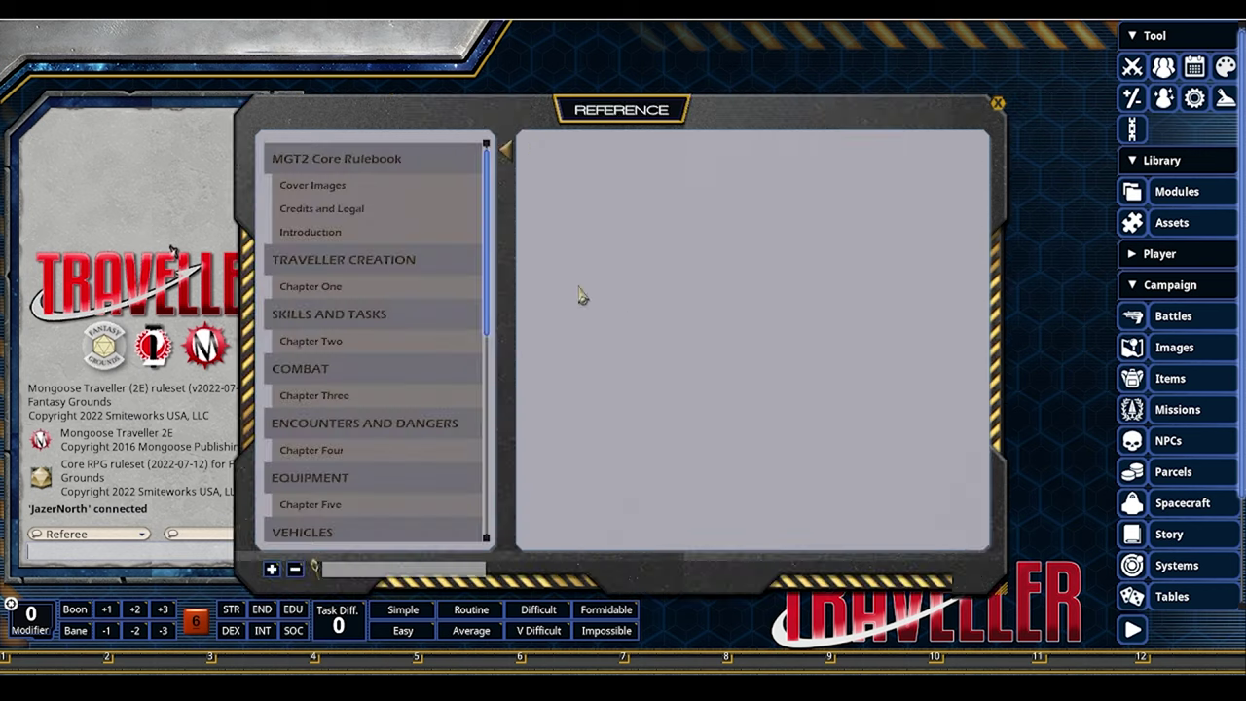
drag(424, 197, 210, 121)
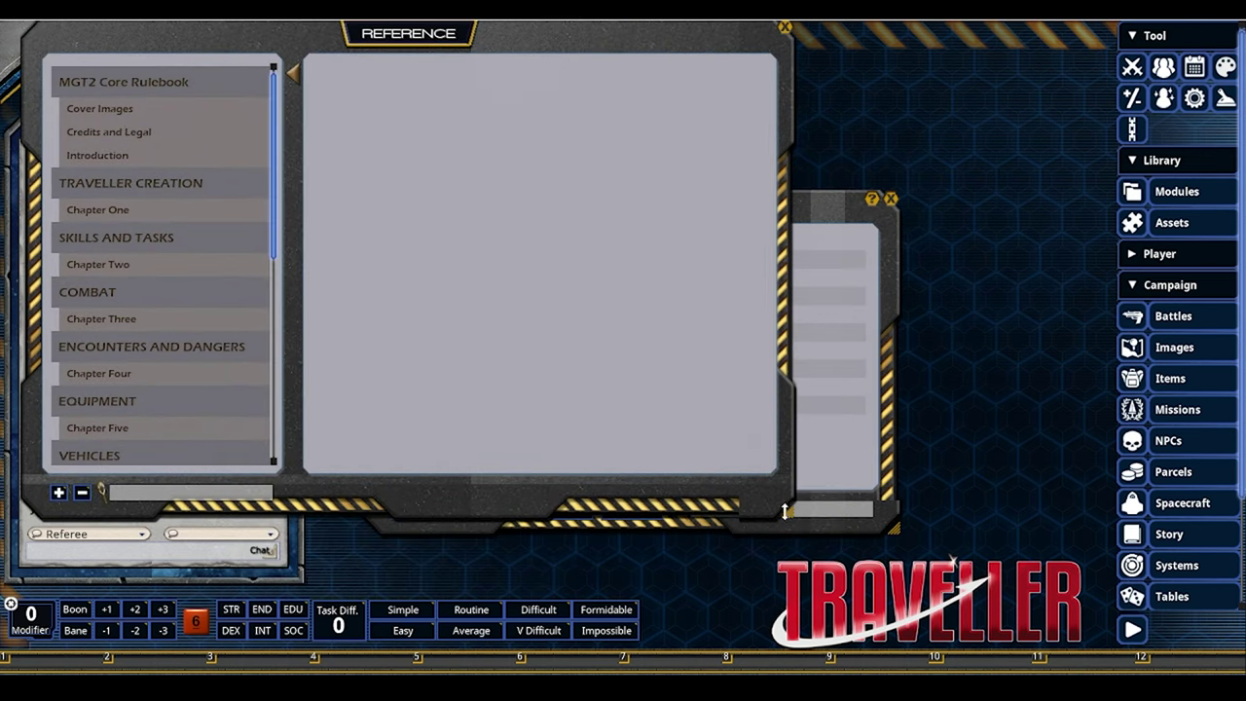
drag(789, 511, 1202, 606)
click(126, 111)
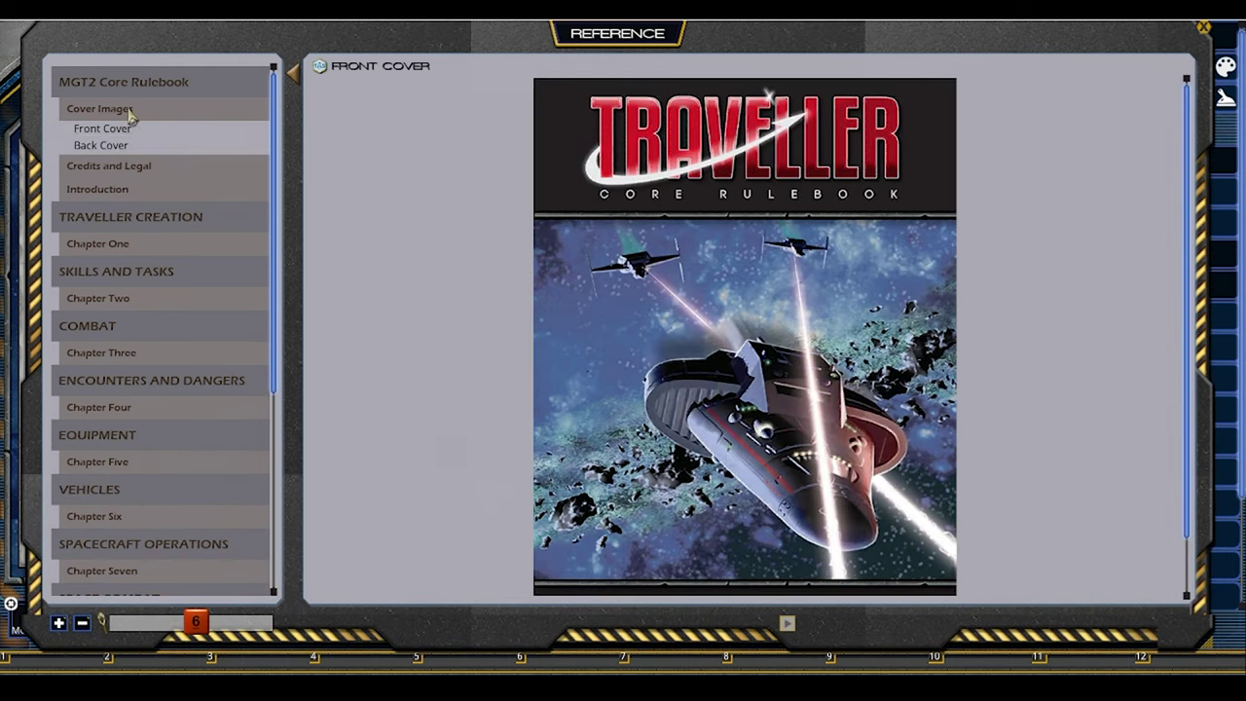
Page forward through the rulebook past the back cover to The Referee section.
click(792, 631)
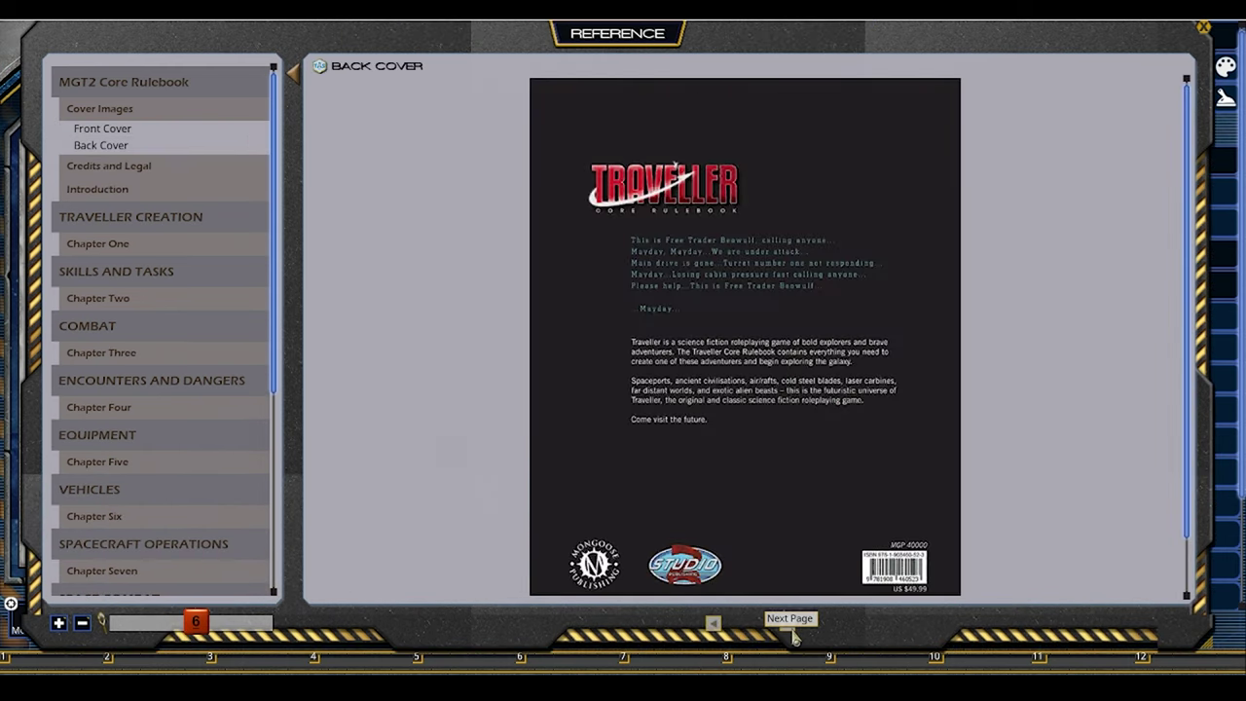
click(792, 631)
click(791, 631)
click(792, 631)
click(791, 631)
click(791, 631)
click(792, 631)
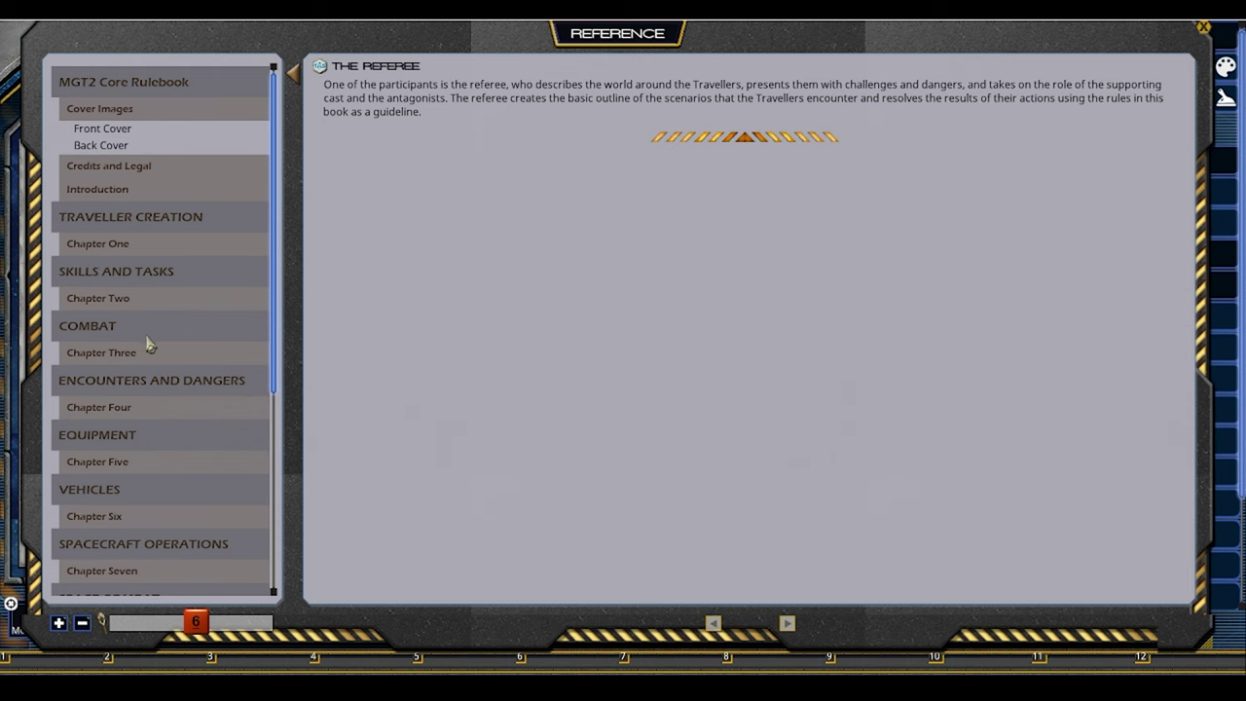
Open Chapter One's Citizen career page and view its Mustering Out Benefits table.
click(94, 251)
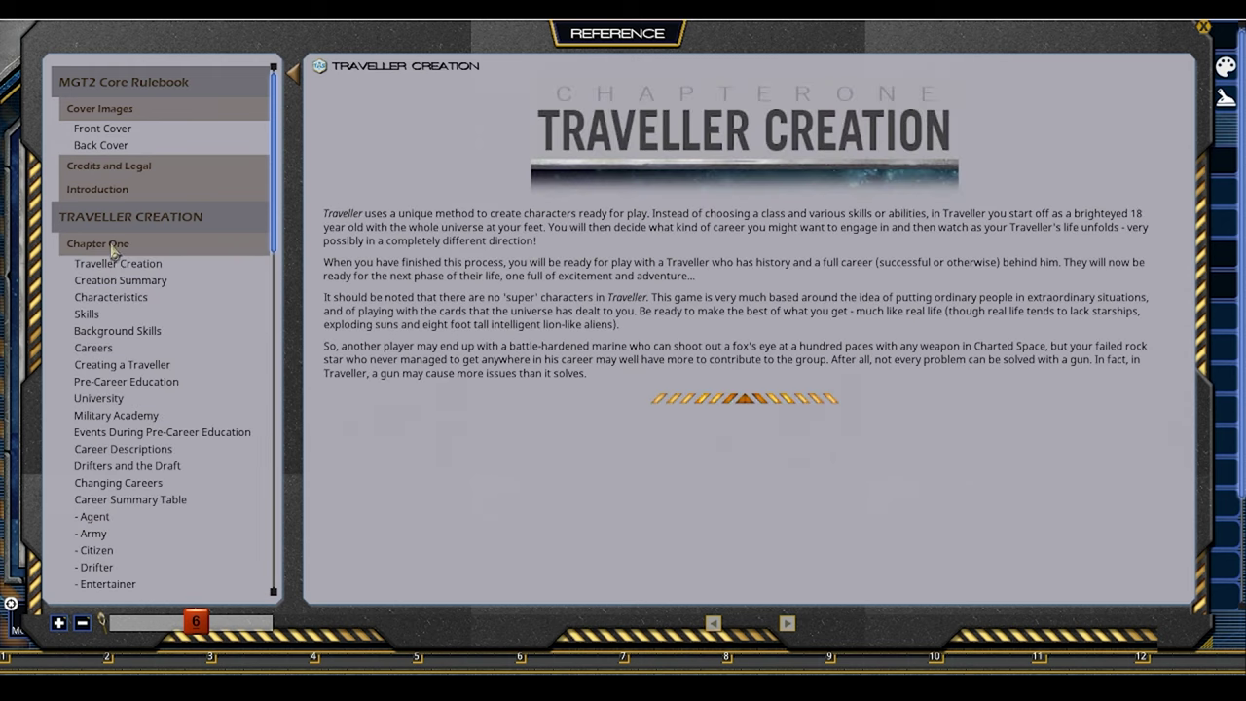
click(89, 550)
scroll(478, 317, down, 5)
scroll(563, 276, up, 2)
scroll(563, 277, up, 1)
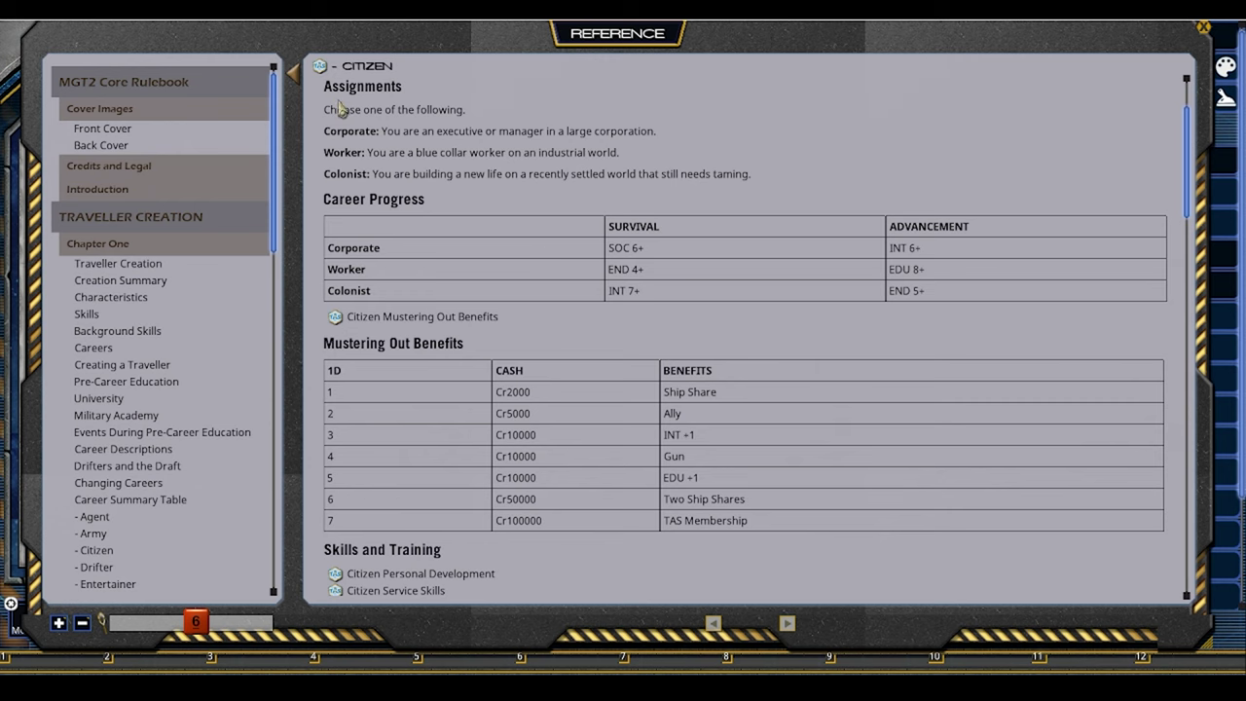
scroll(343, 110, up, 2)
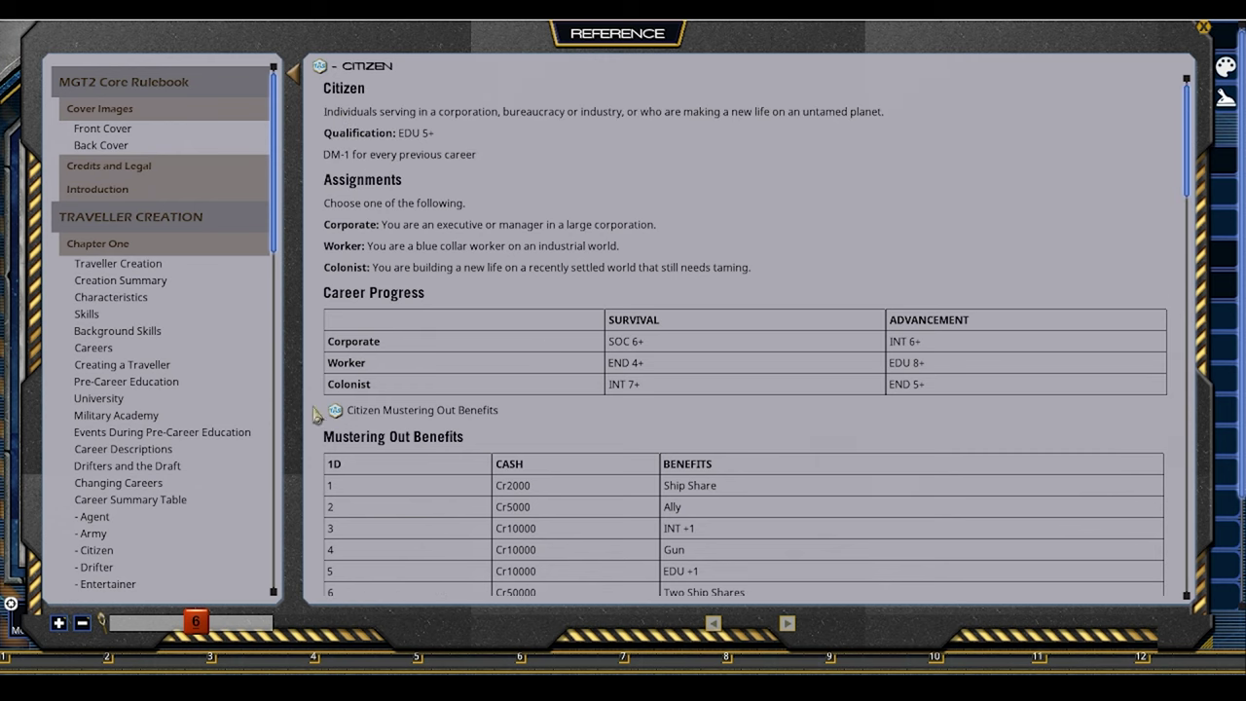
click(336, 416)
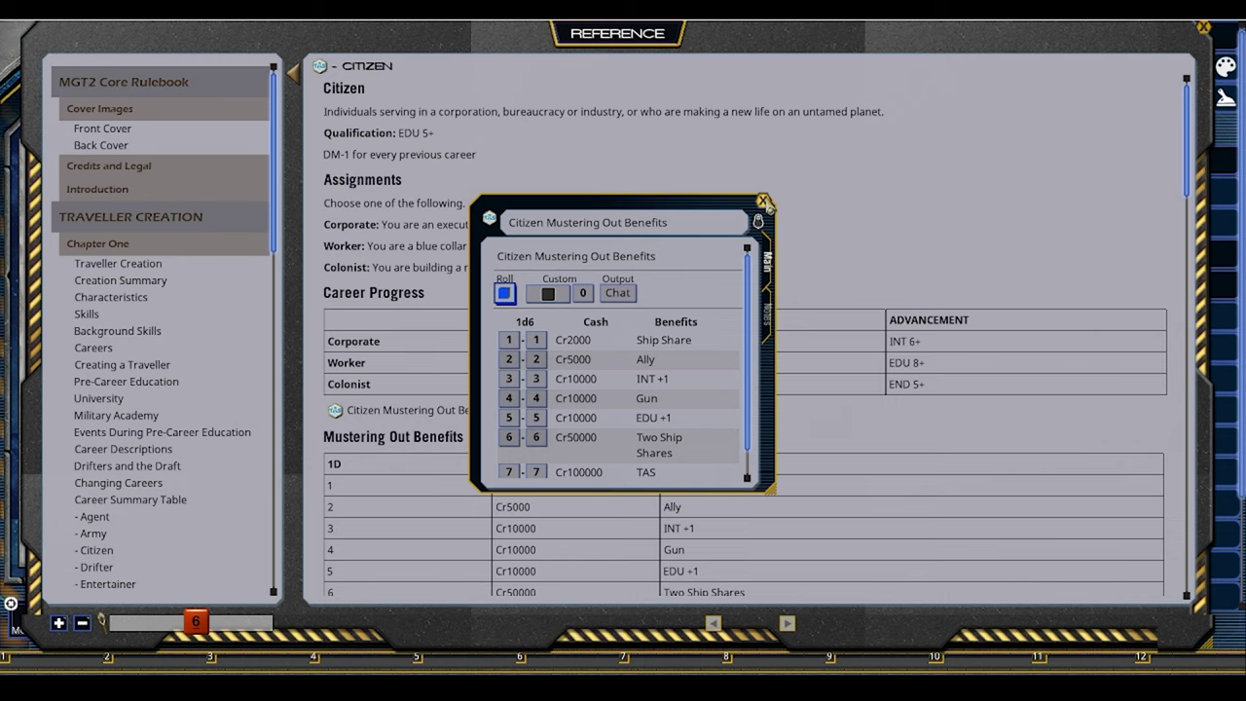
click(764, 202)
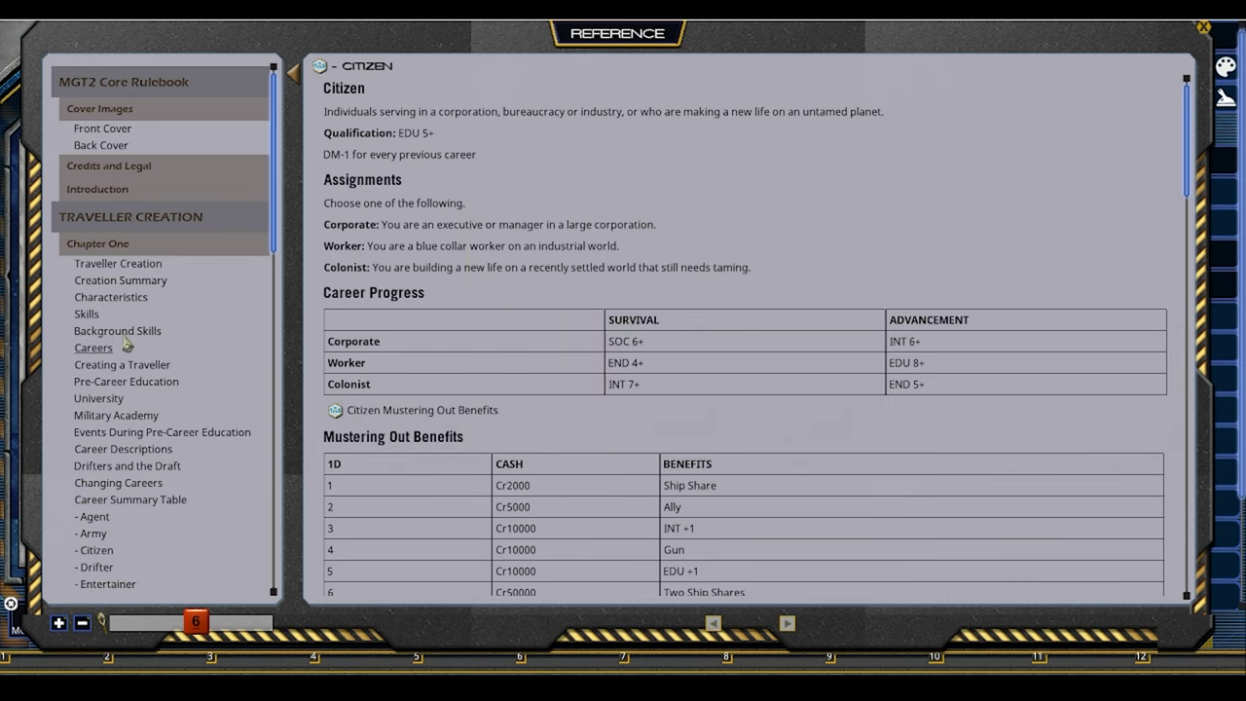
Go from Skills back to the Technology Levels page and open its Subsector hex map.
click(89, 317)
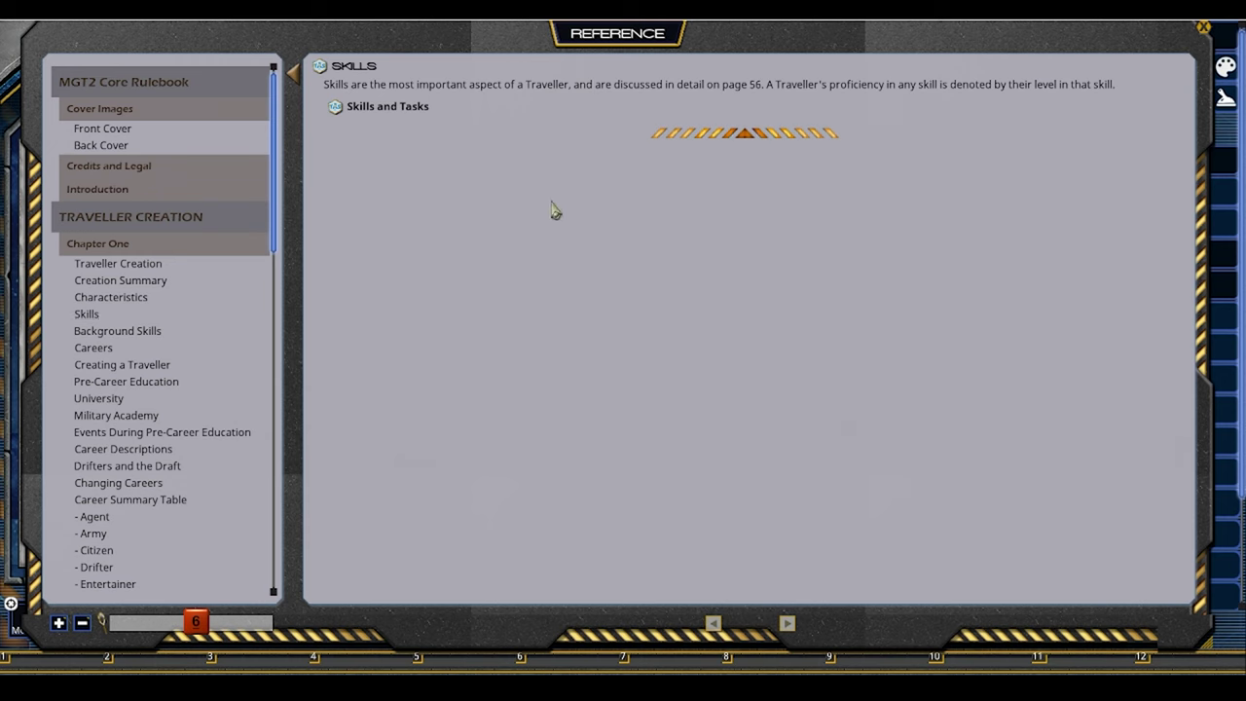
click(713, 624)
click(713, 624)
click(712, 624)
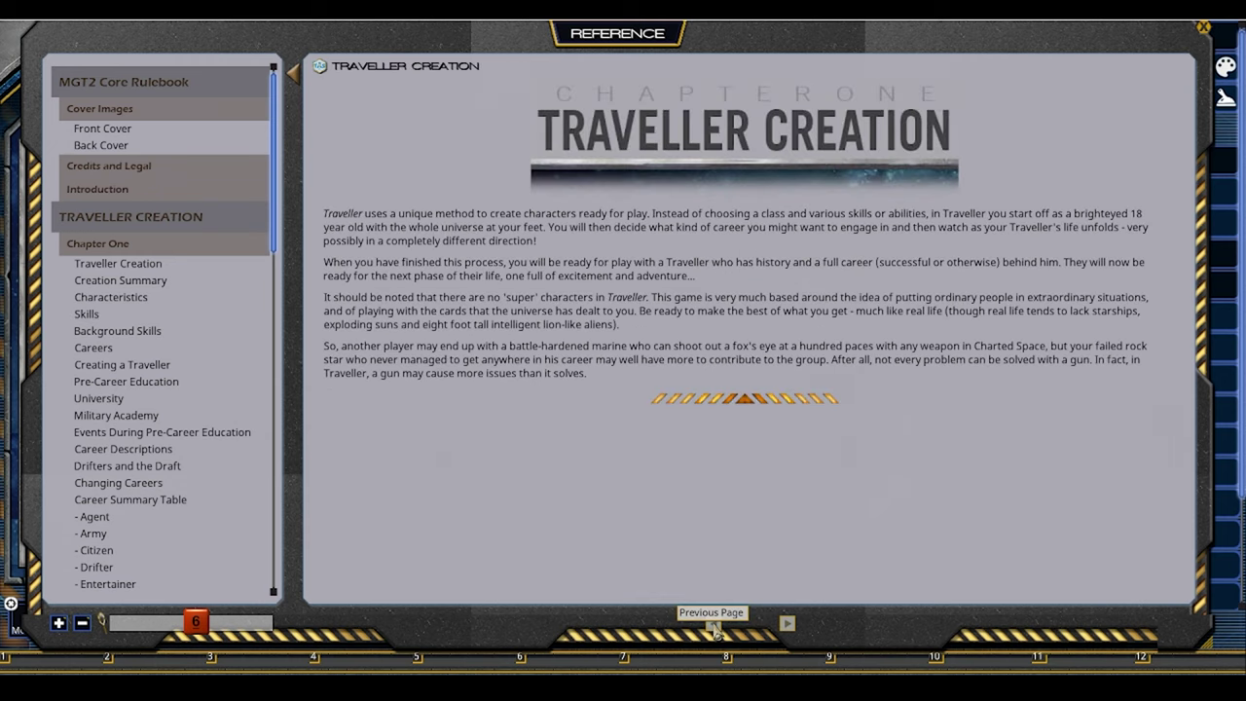
click(712, 624)
click(786, 624)
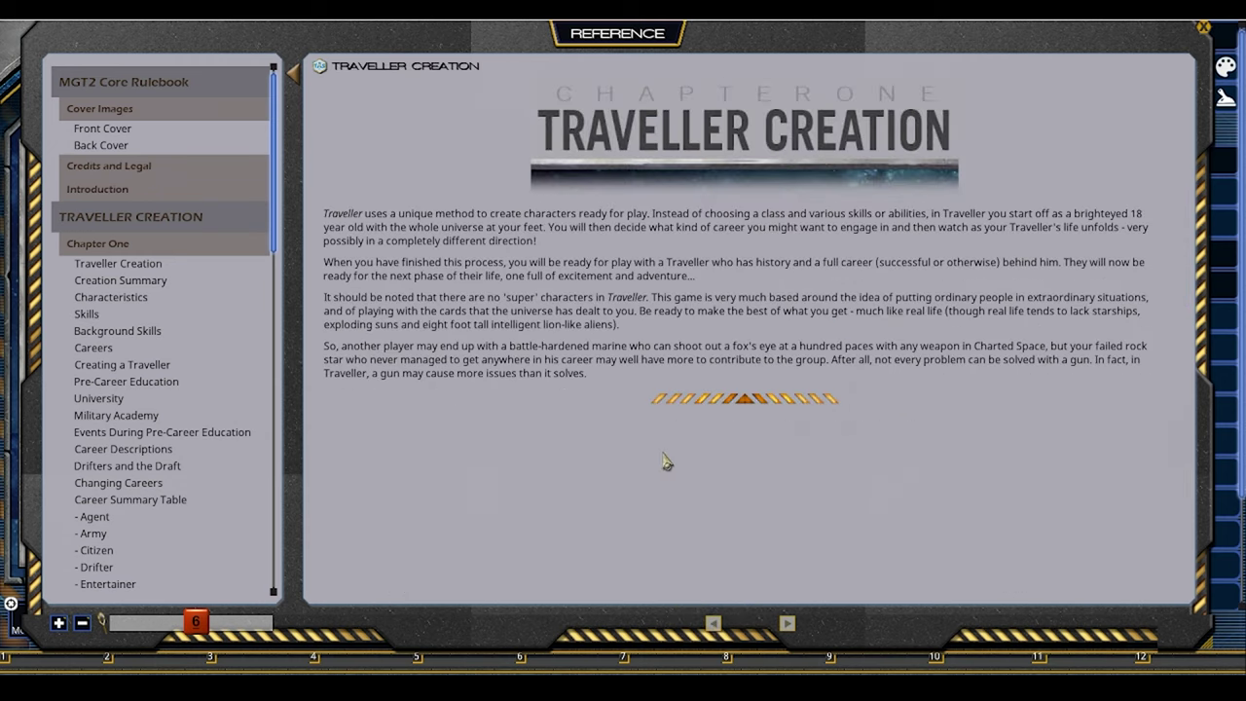
click(712, 624)
scroll(633, 409, down, 5)
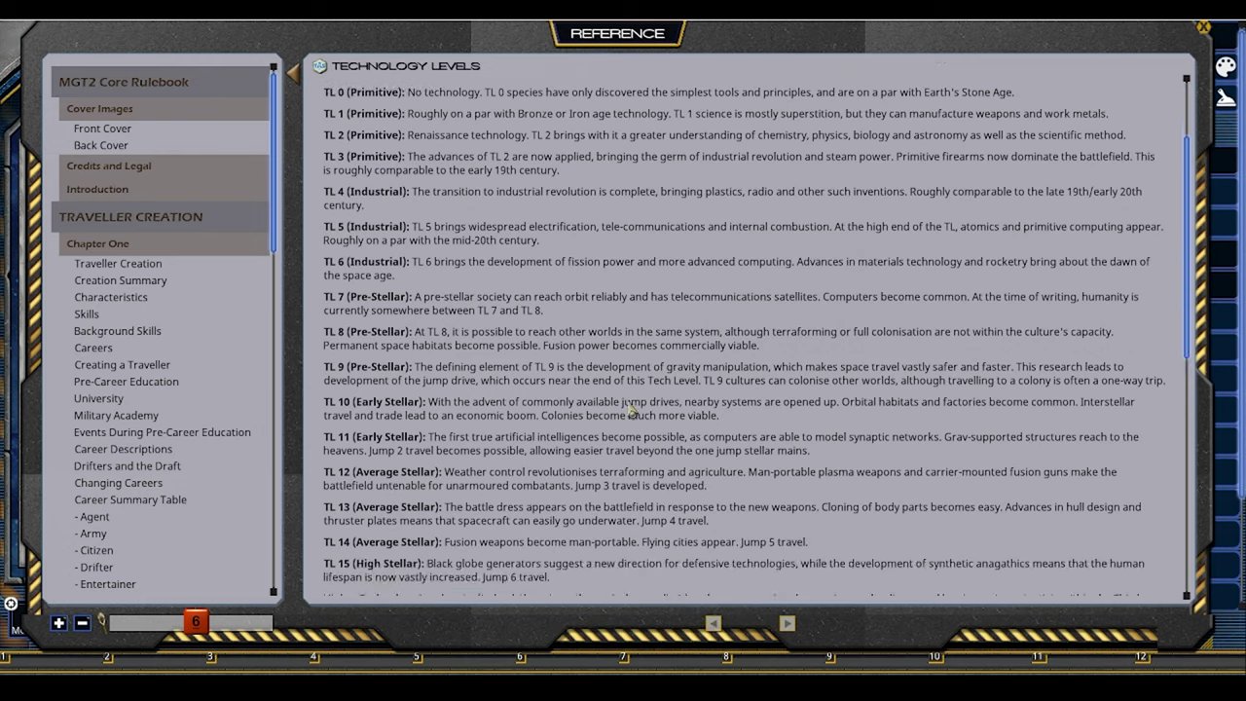
scroll(631, 411, down, 3)
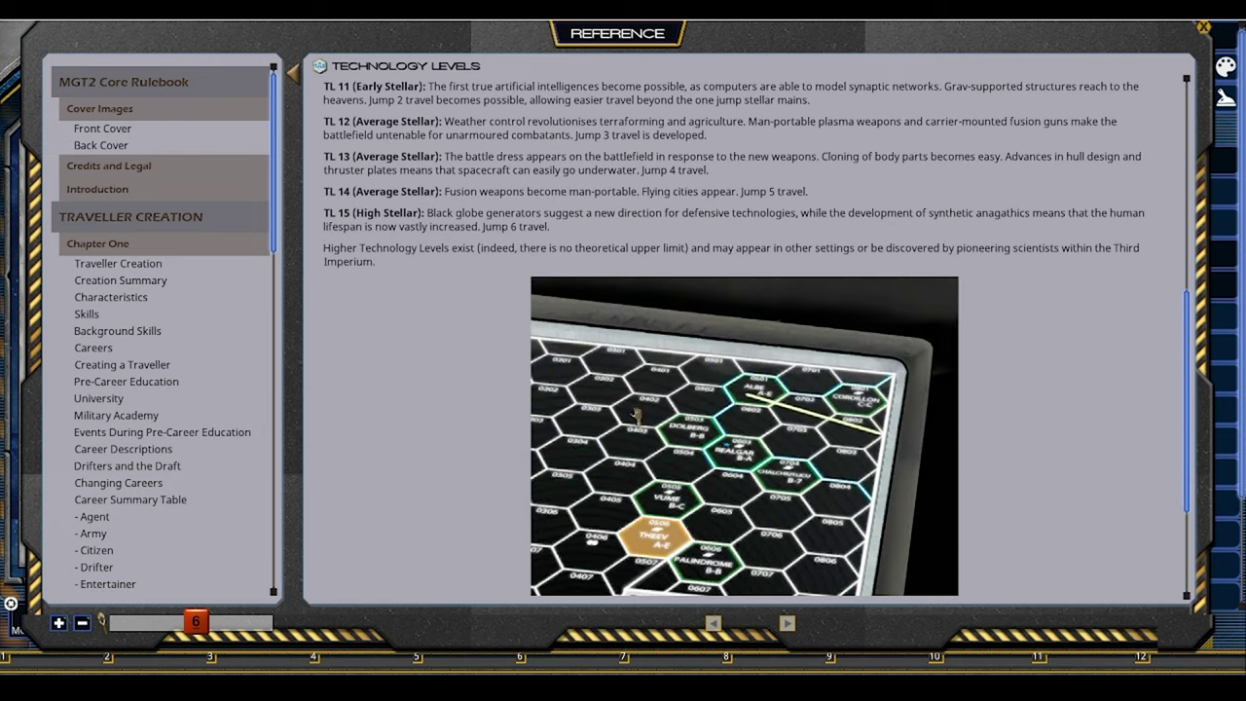
click(714, 453)
drag(539, 131, 509, 102)
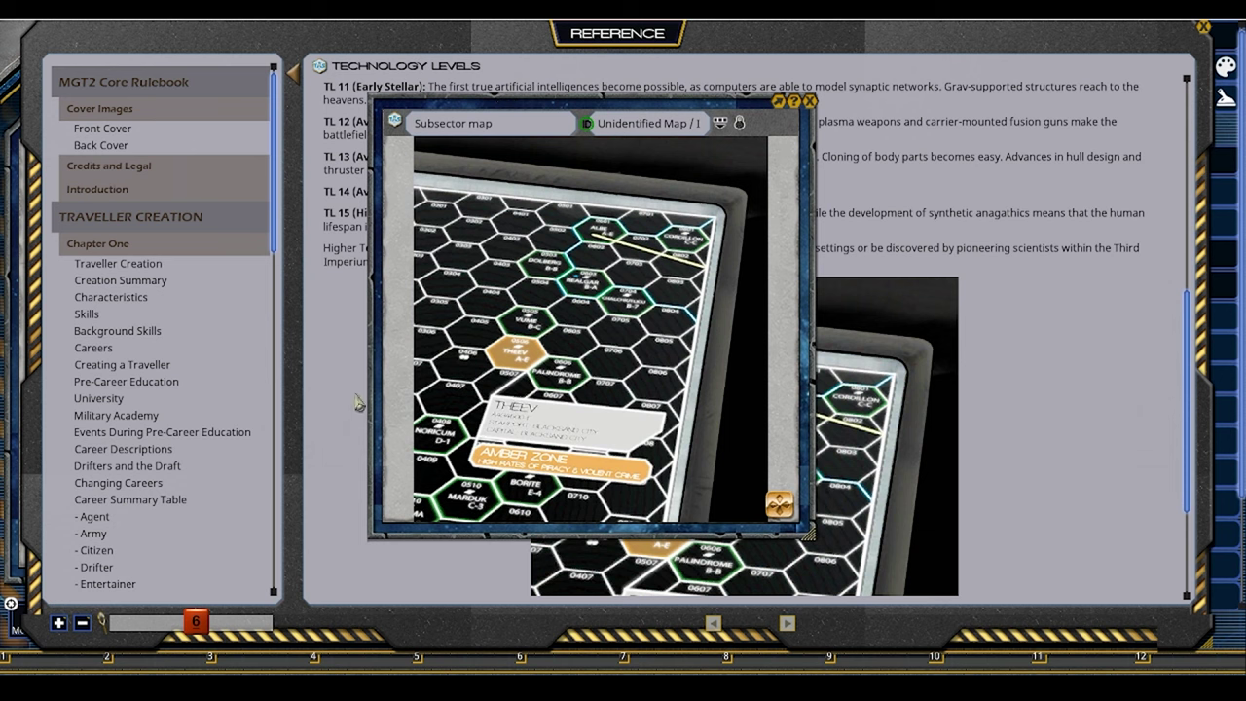